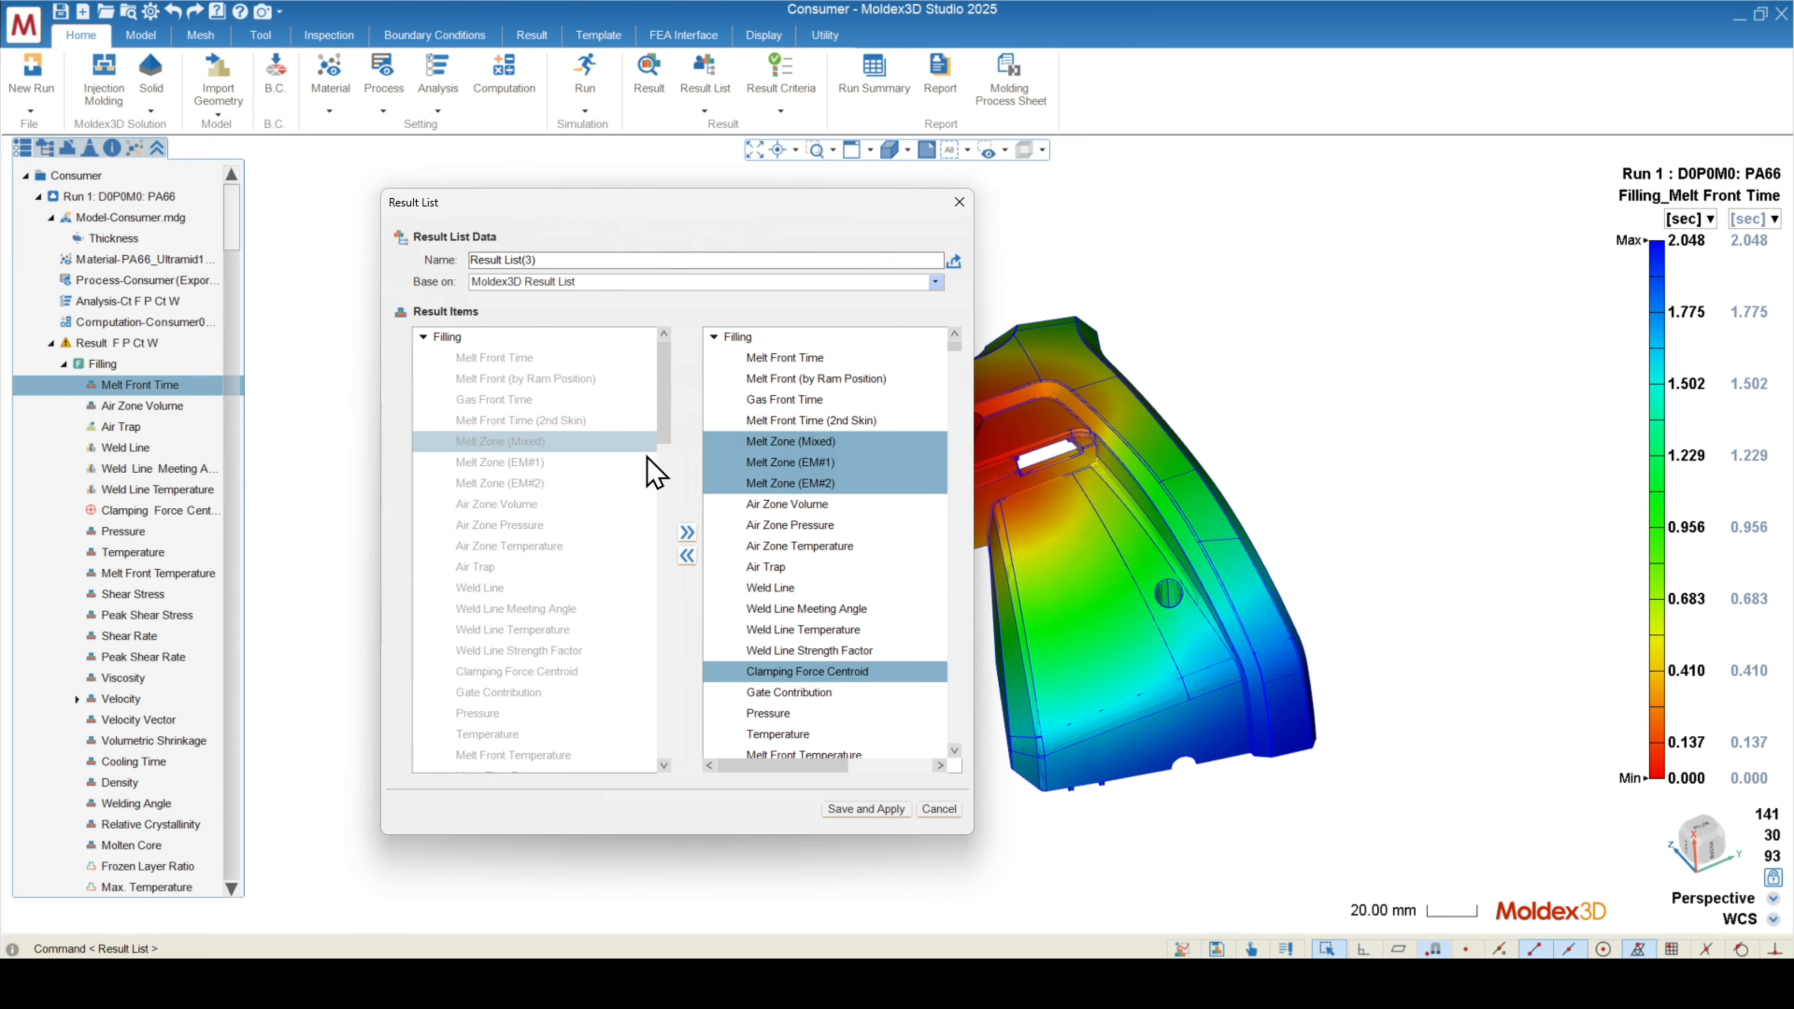
# Remove Melt Zone (Mixed), Melt Zone (EM#1), Melt Zone (EM#2) and Clamping Force Centroid from the new result list's items
pyautogui.click(686, 555)
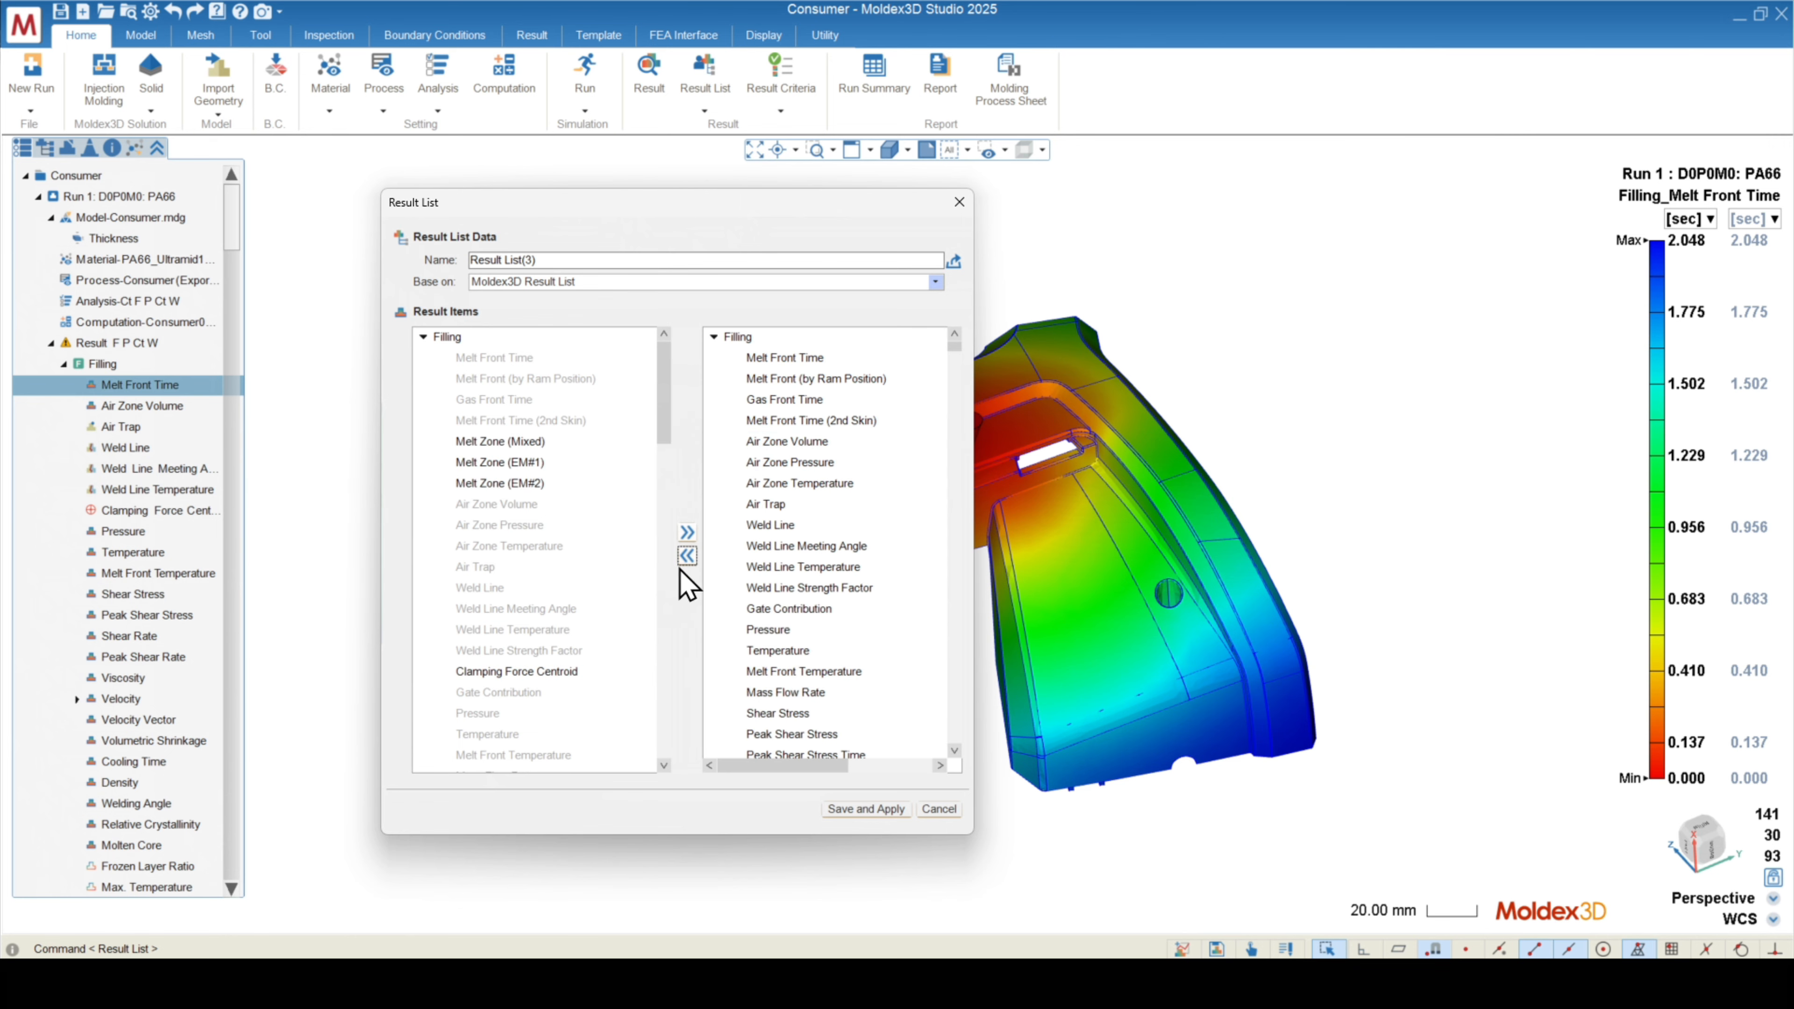
pyautogui.moveTo(724, 693); pyautogui.dragTo(802, 584)
# Apply the project's Result List(1) to the Run 1 results
pyautogui.click(704, 106)
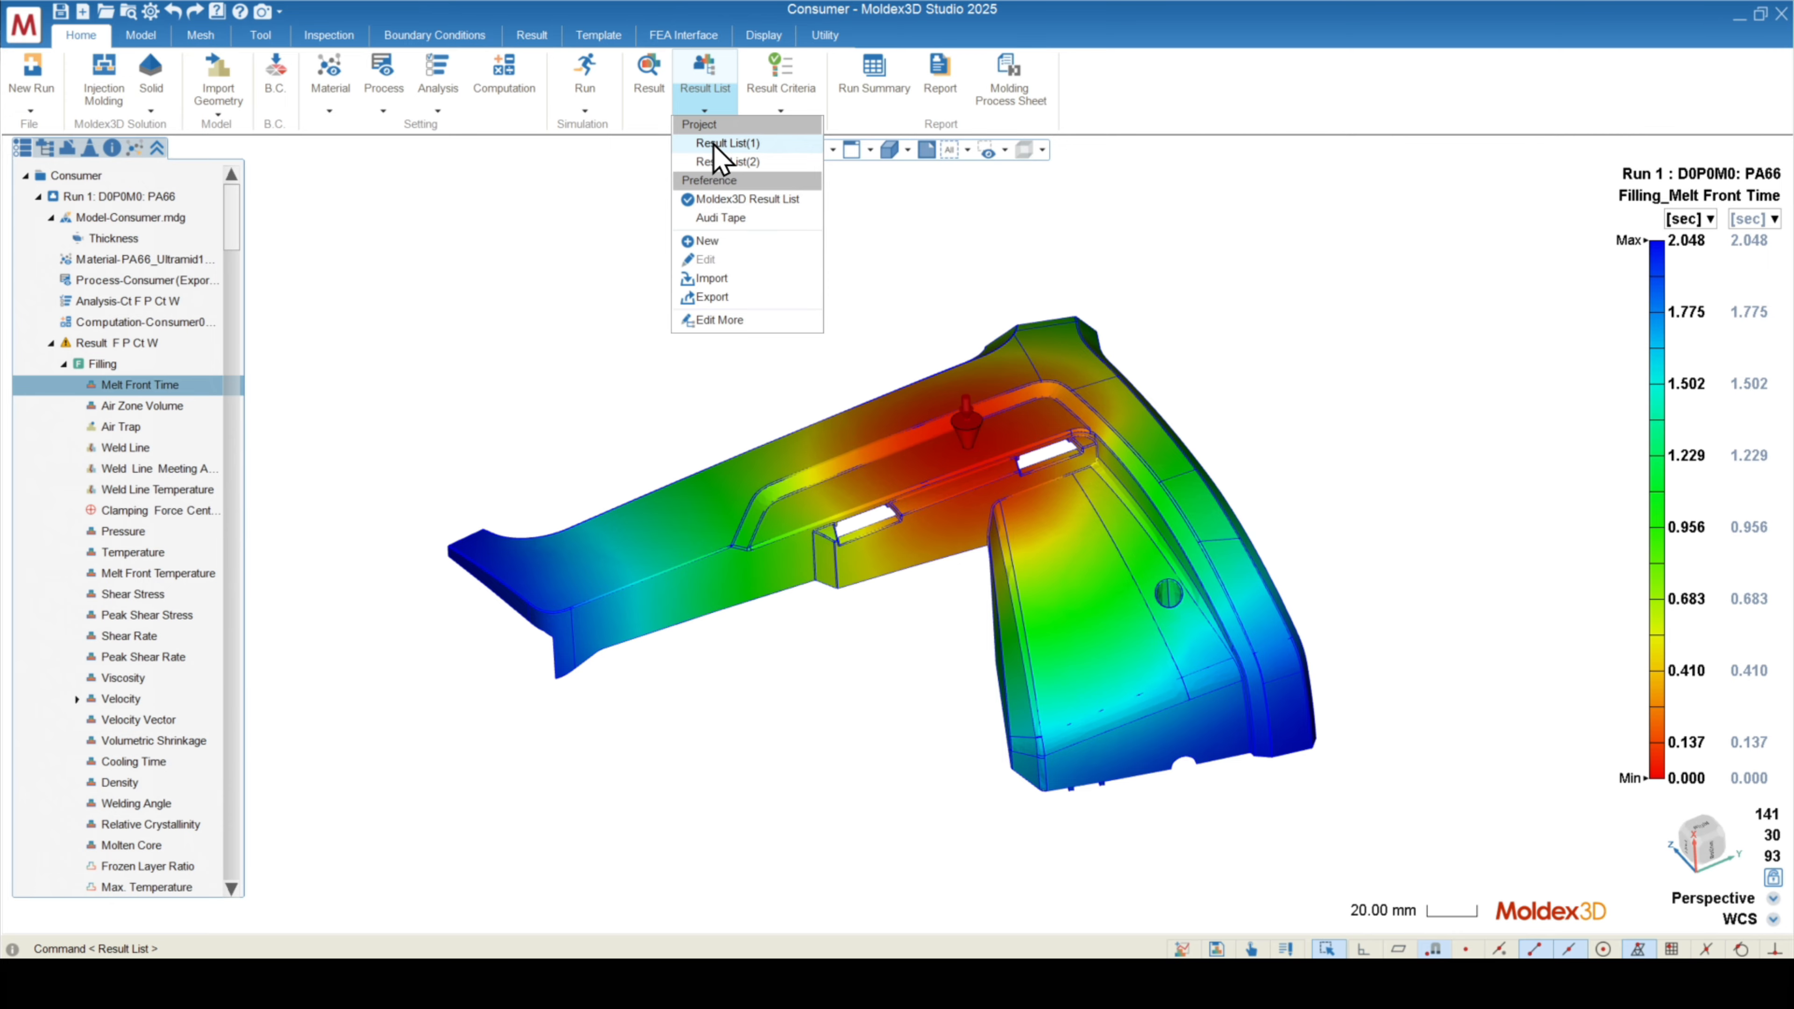
pyautogui.click(715, 144)
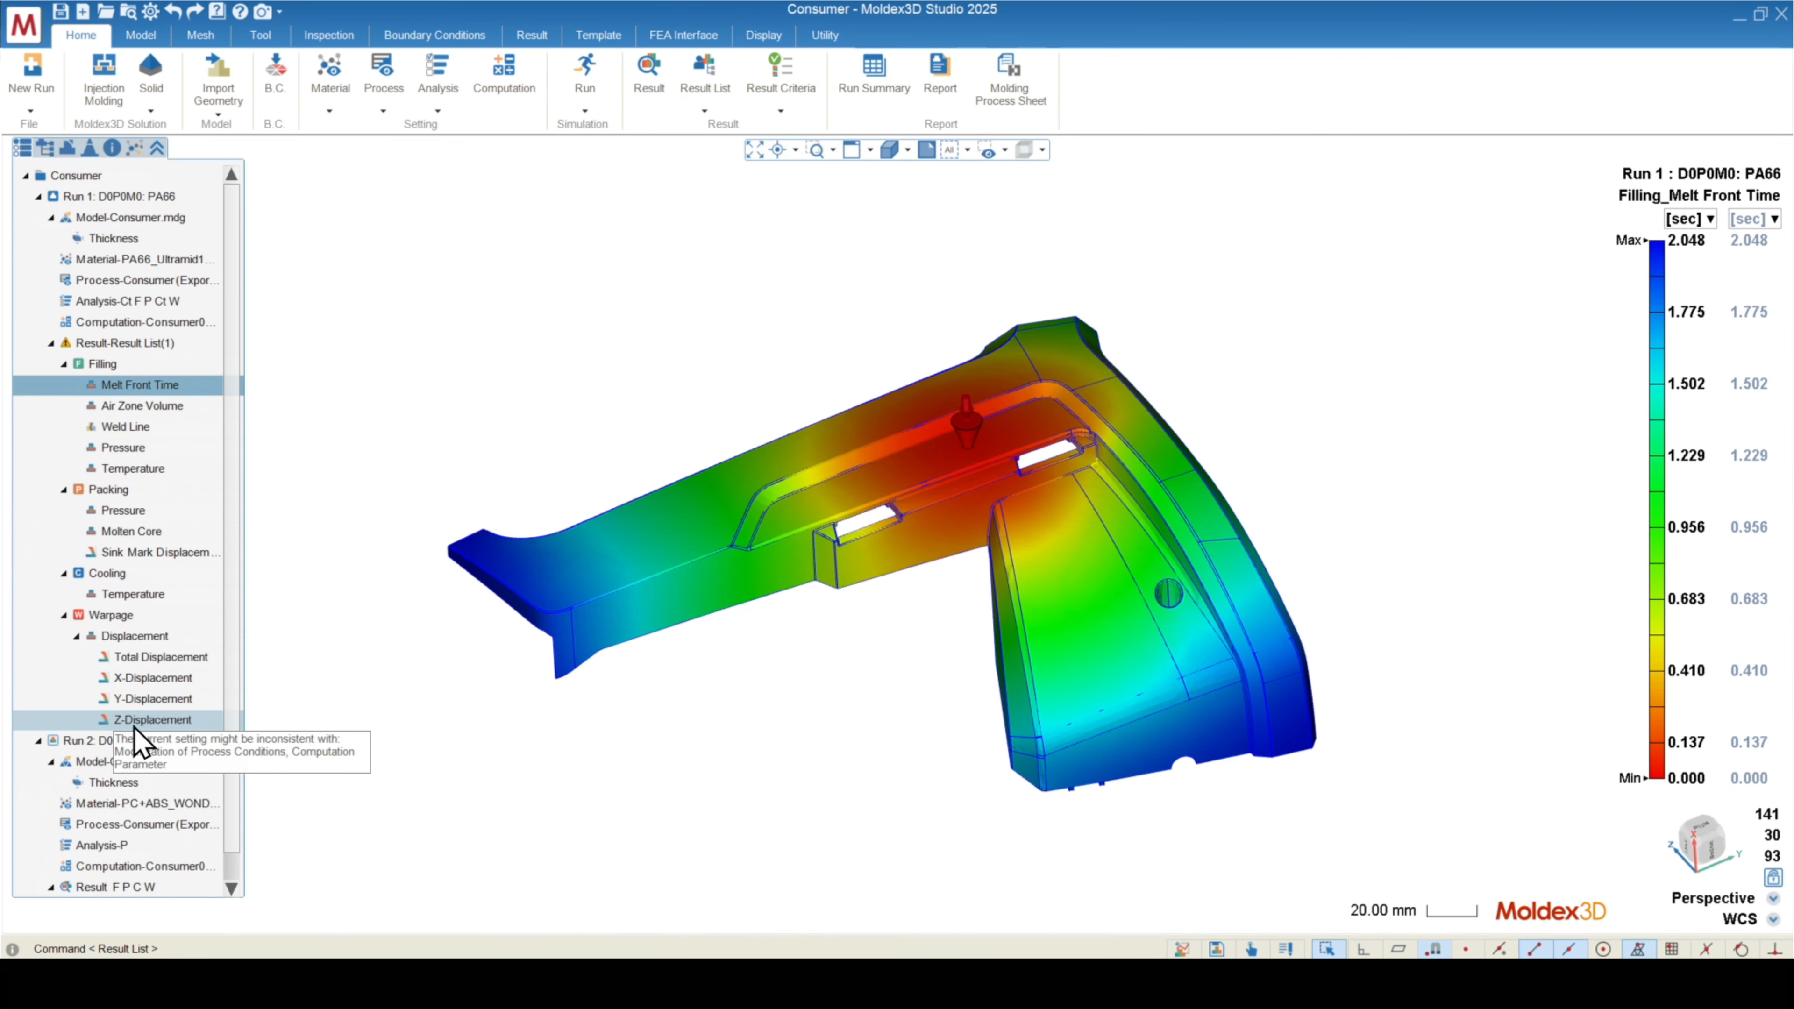
pyautogui.scroll(1, 865, 570)
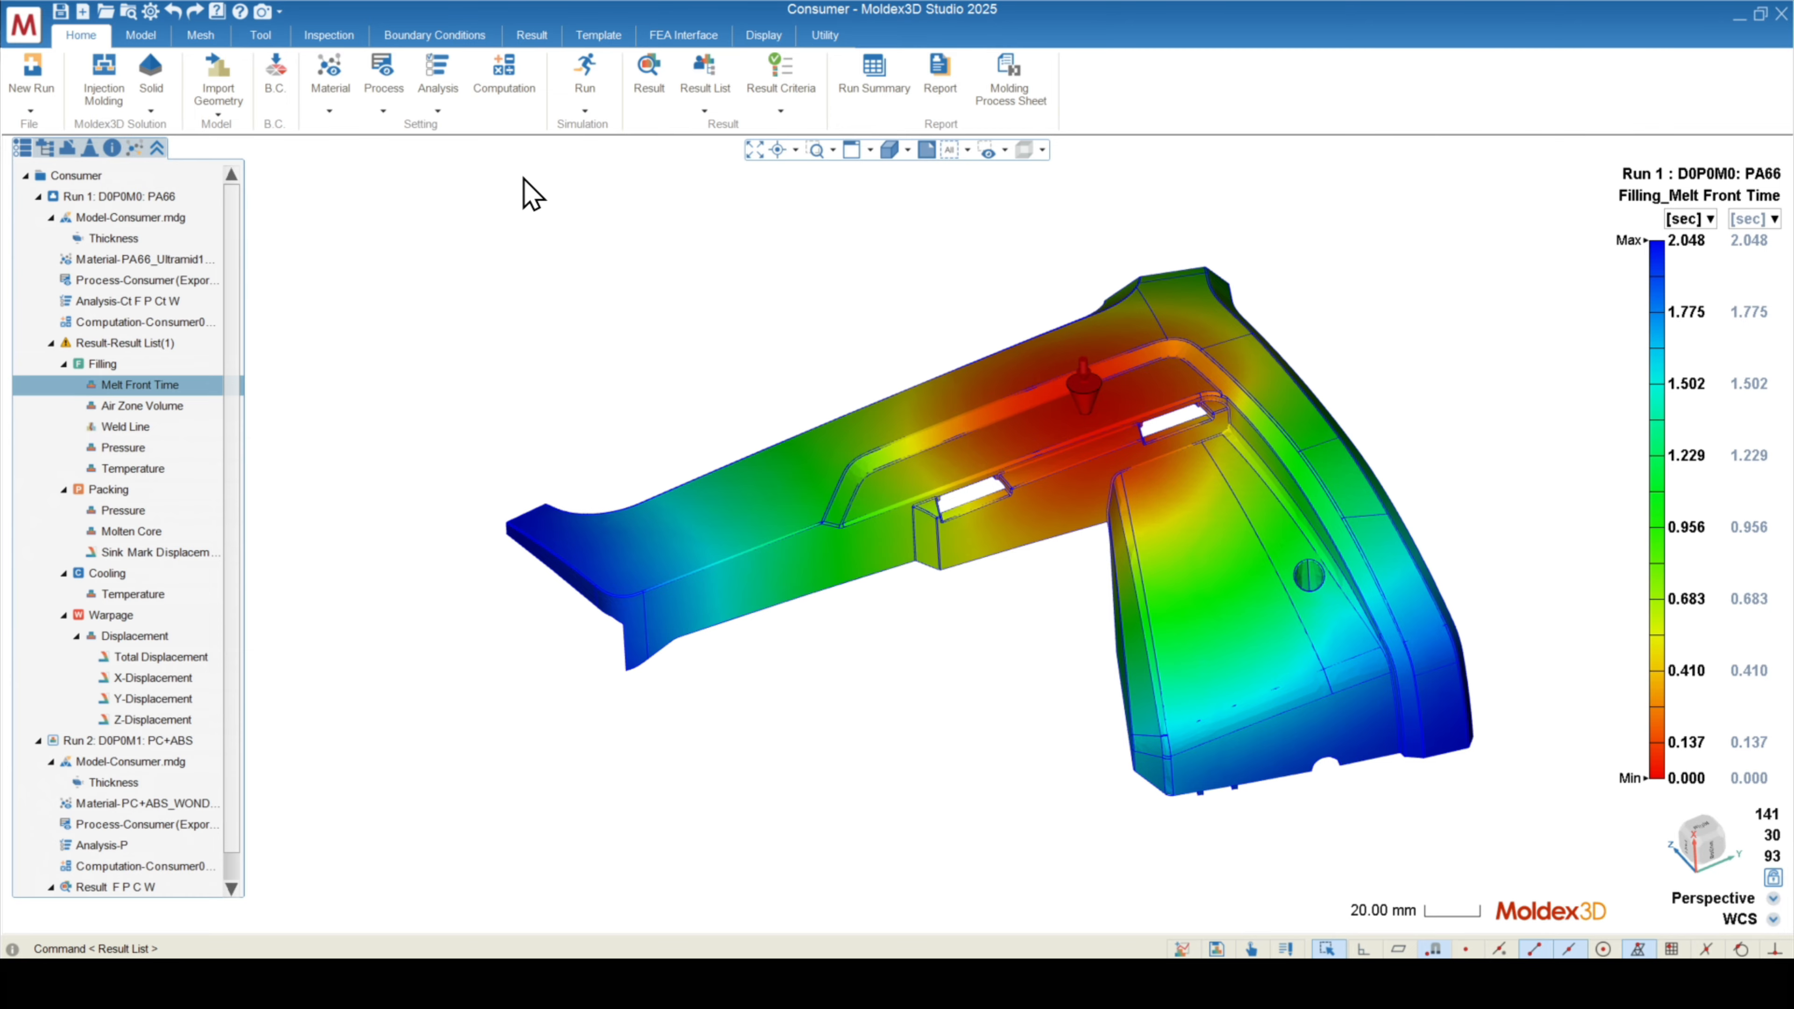
# View the Air Zone Volume, Weld Line and Melt Front Time filling results of Run 1
pyautogui.click(120, 405)
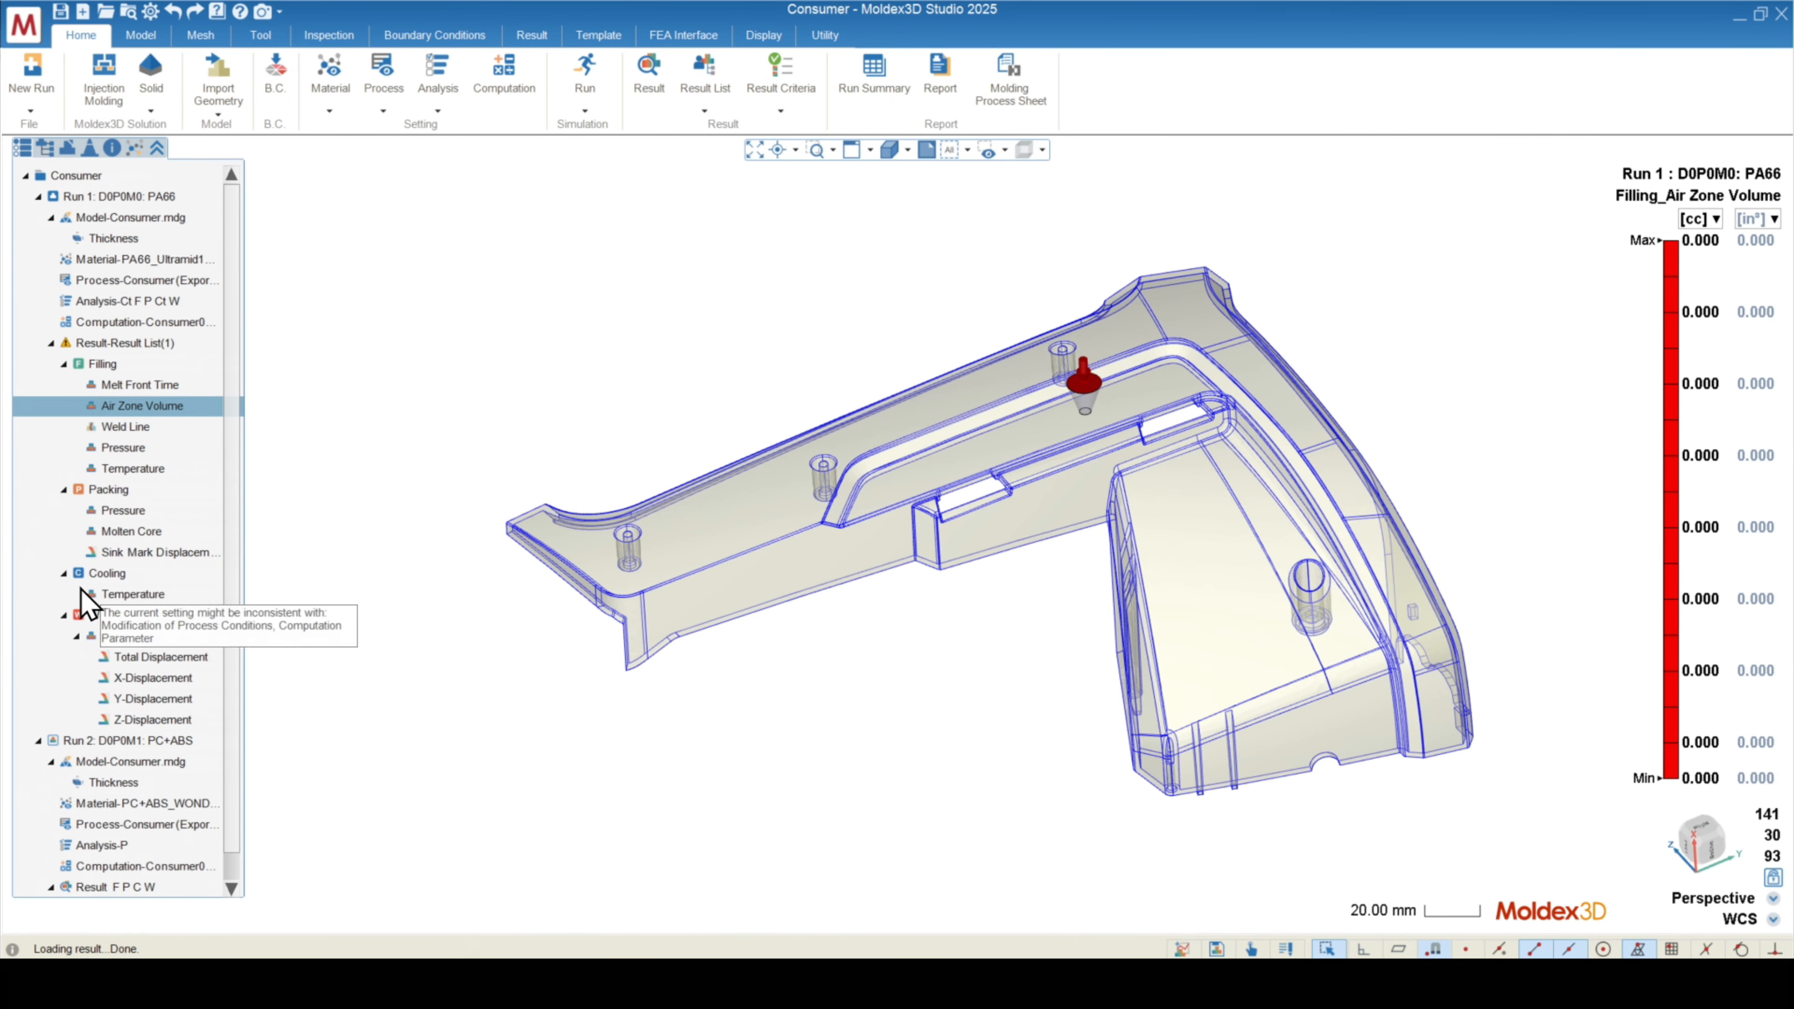
pyautogui.click(106, 427)
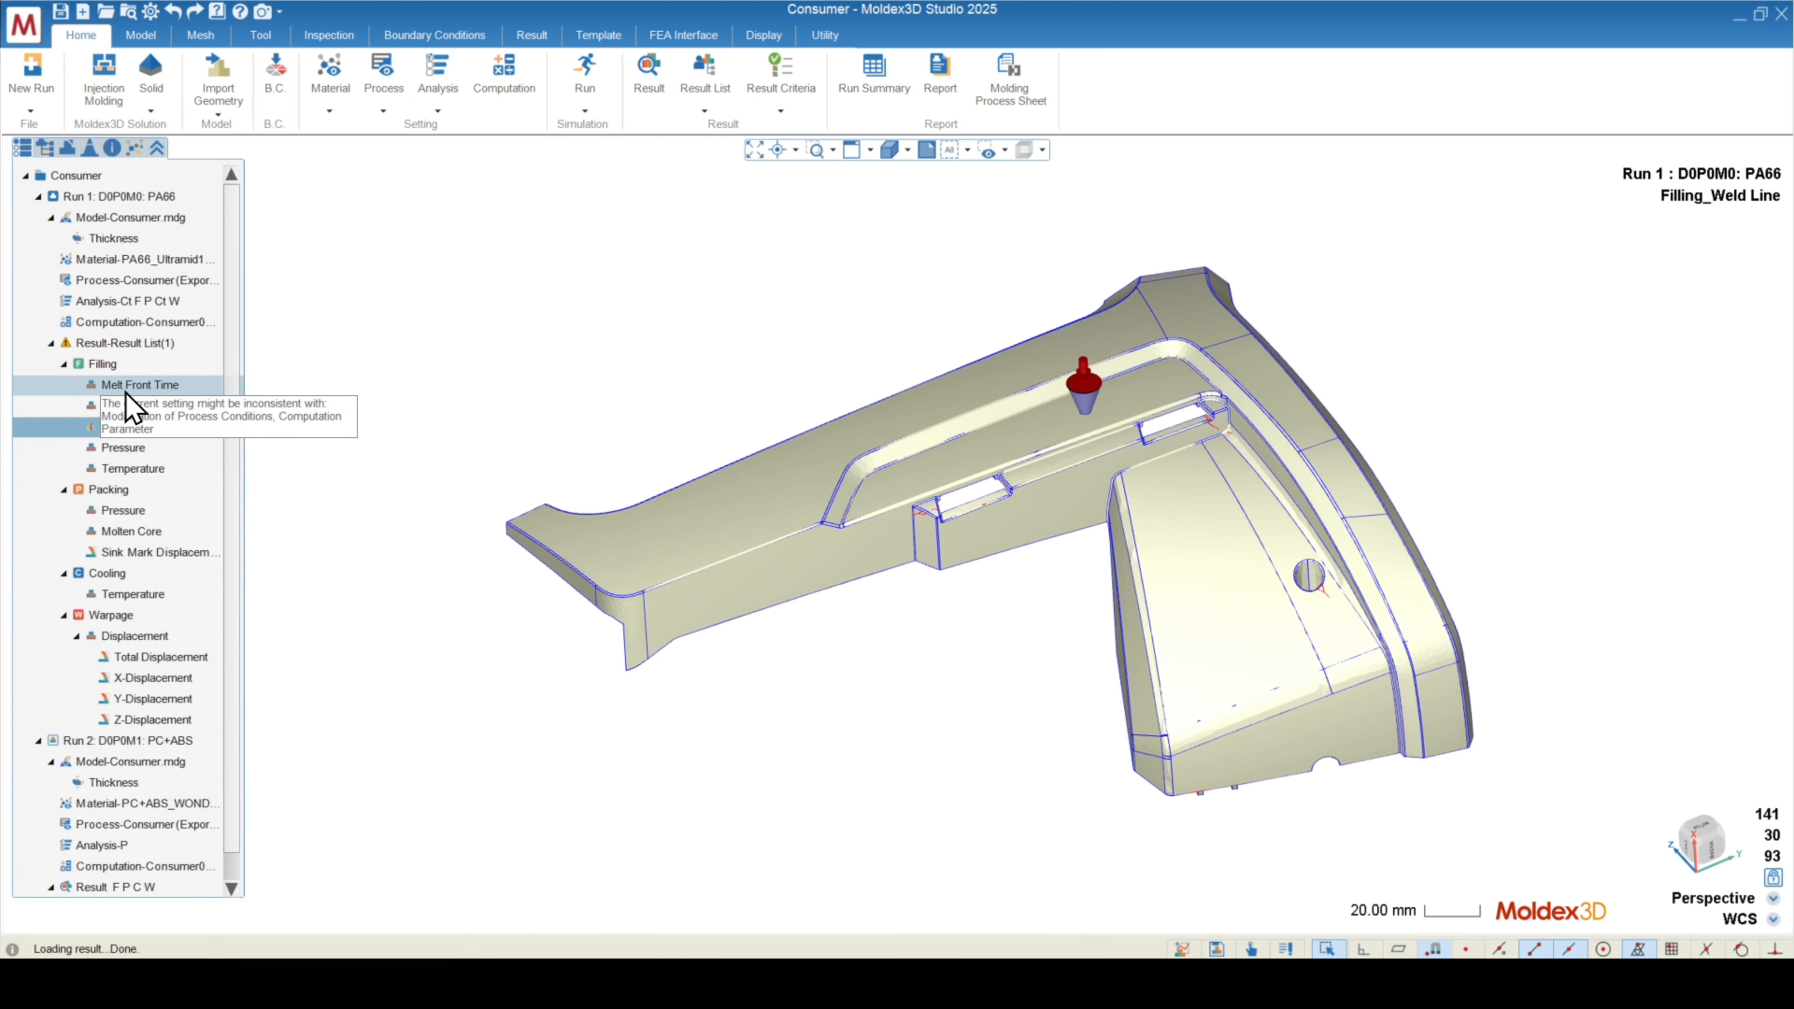
pyautogui.click(127, 386)
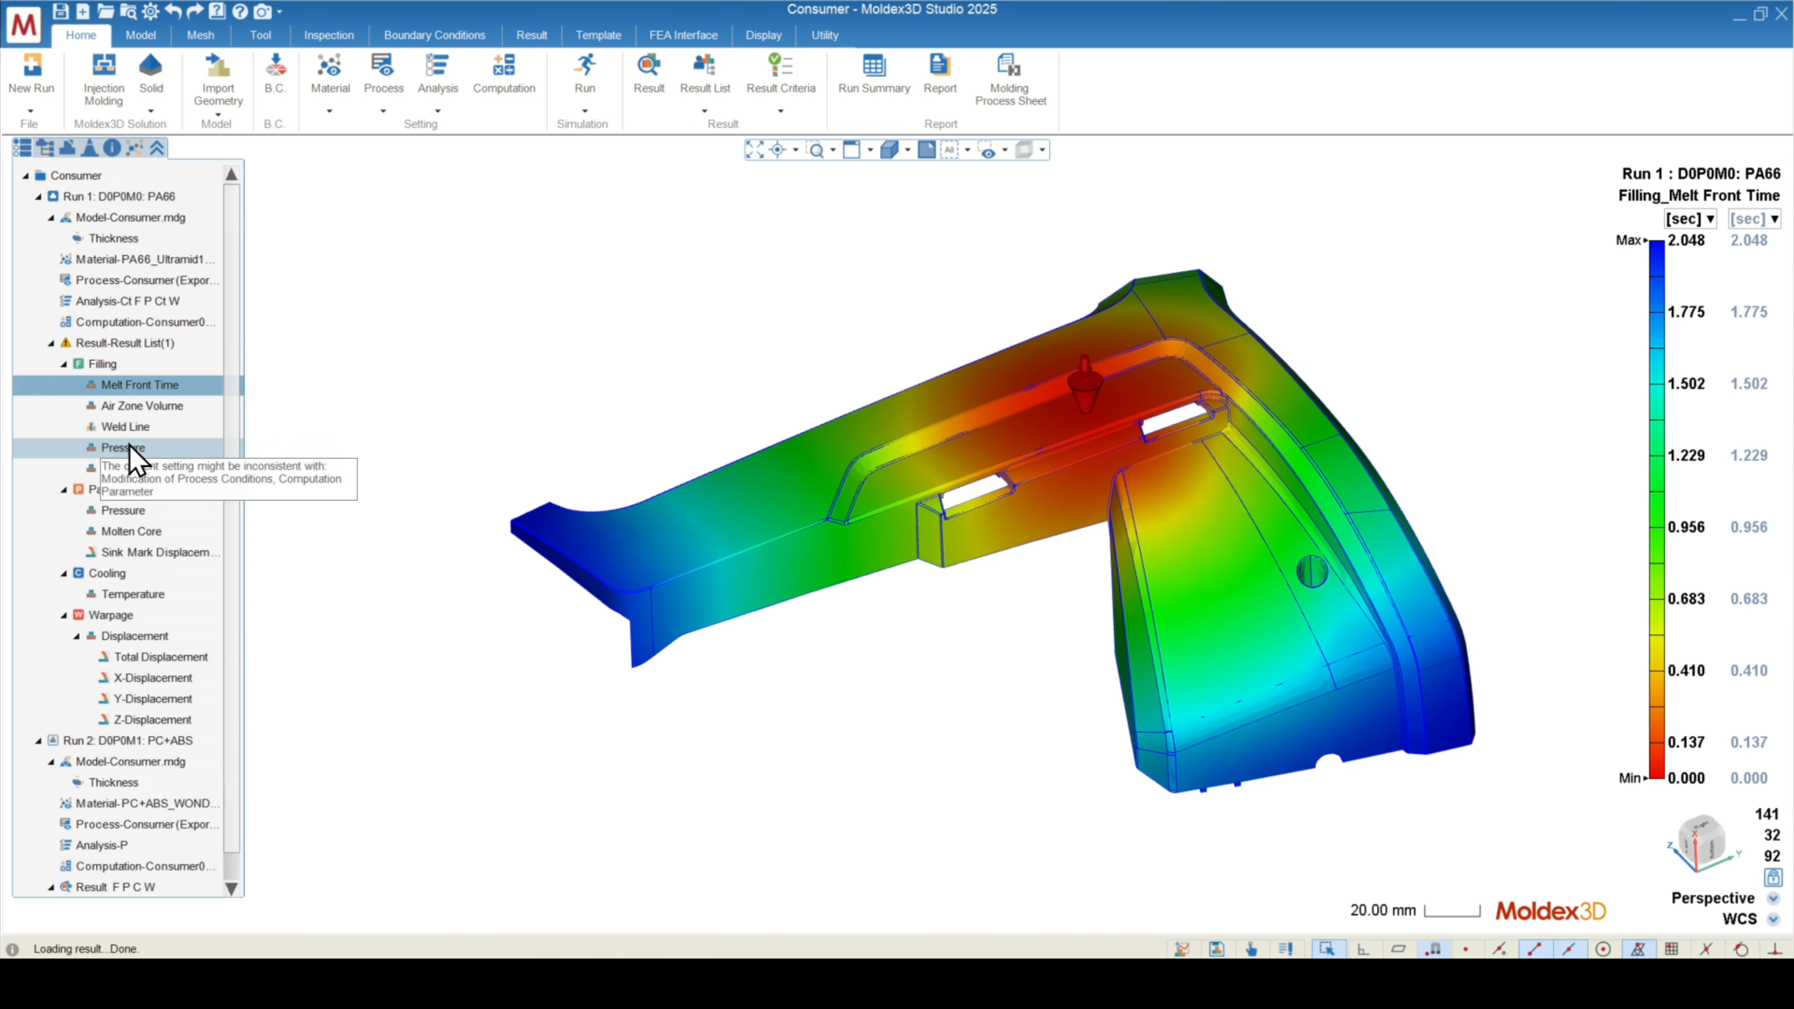
# Slice the filling Temperature result with 10 XZ sections and 10 XY sections, leaving the YZ sections off
pyautogui.click(131, 470)
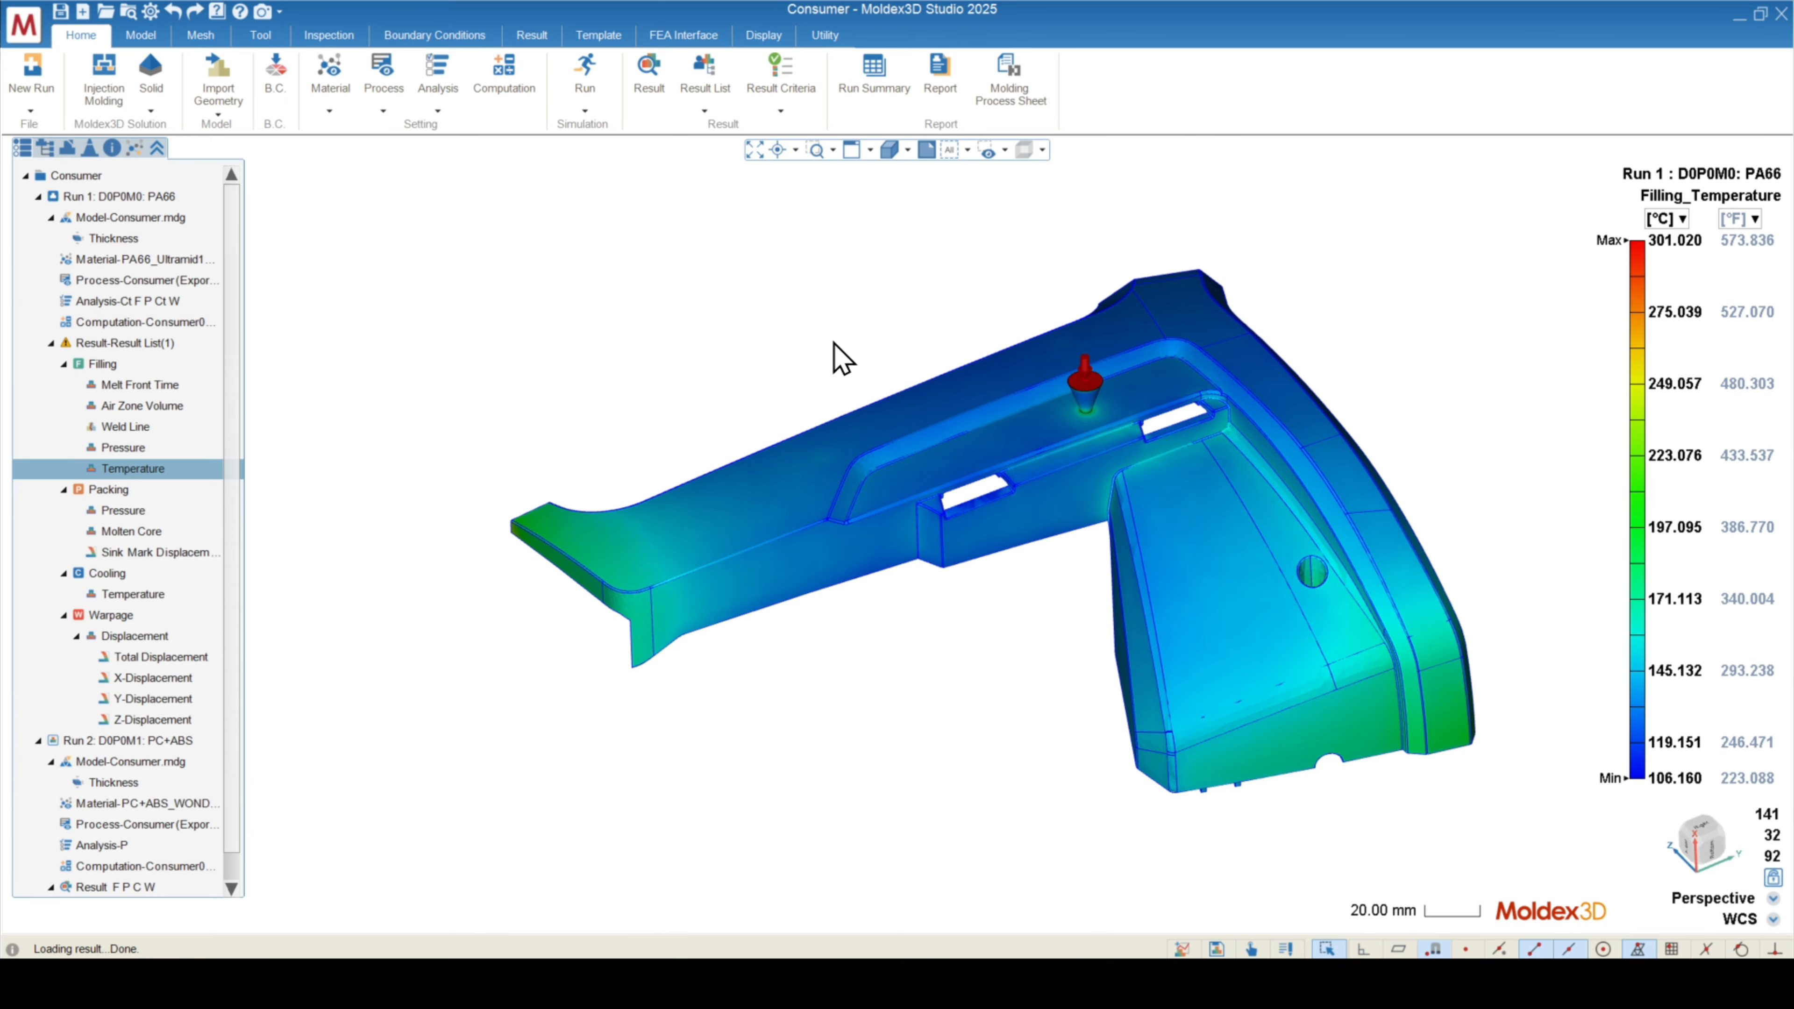
pyautogui.click(535, 39)
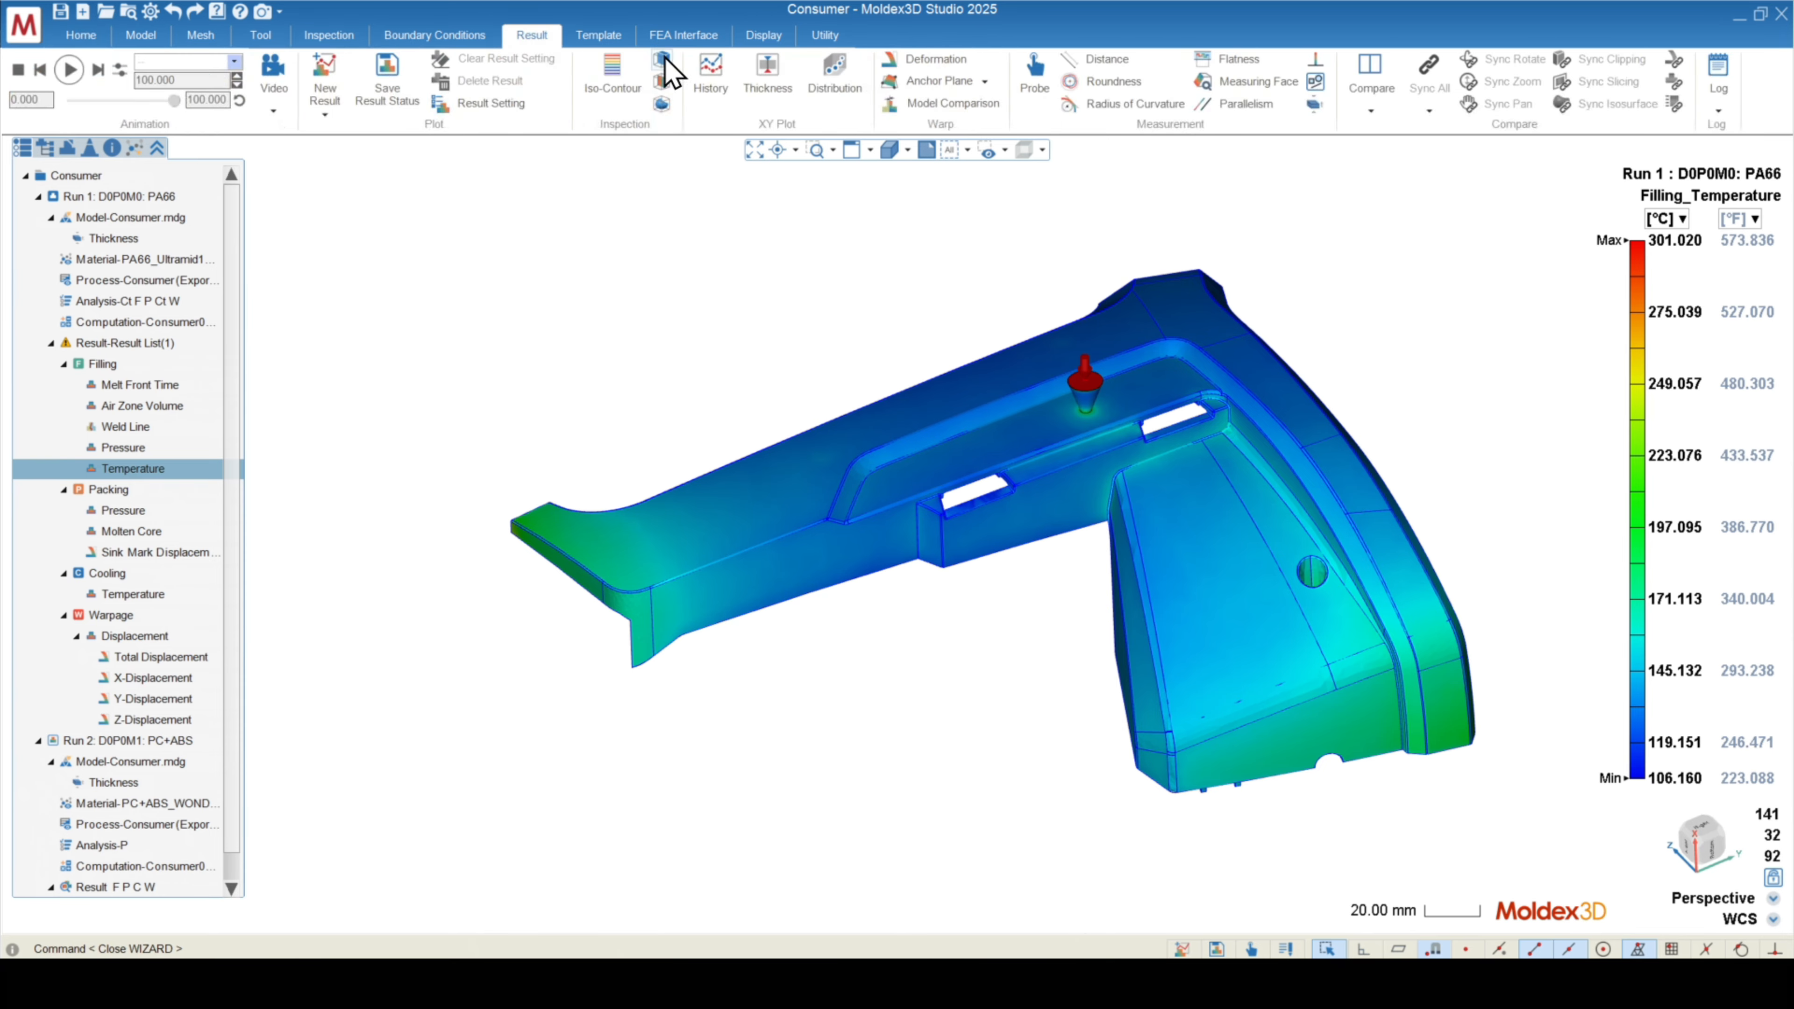
pyautogui.click(672, 77)
pyautogui.click(88, 68)
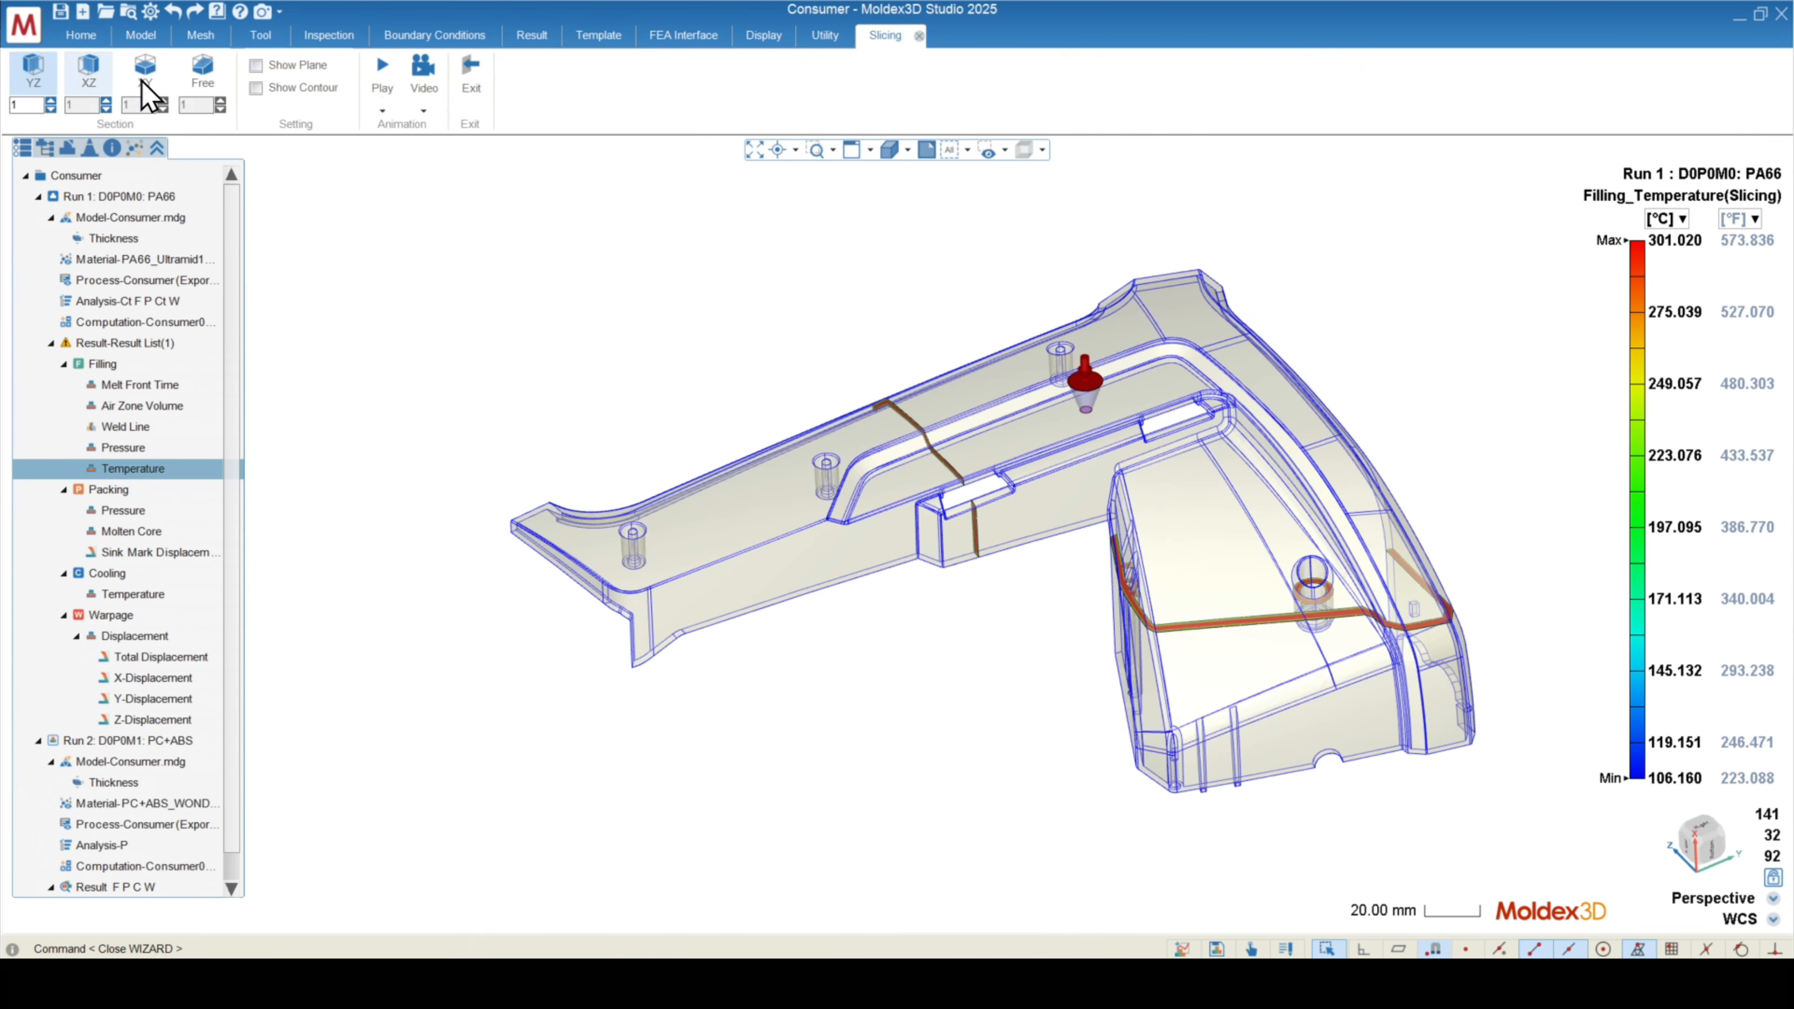
pyautogui.click(144, 67)
pyautogui.write('0')
pyautogui.press('Return')
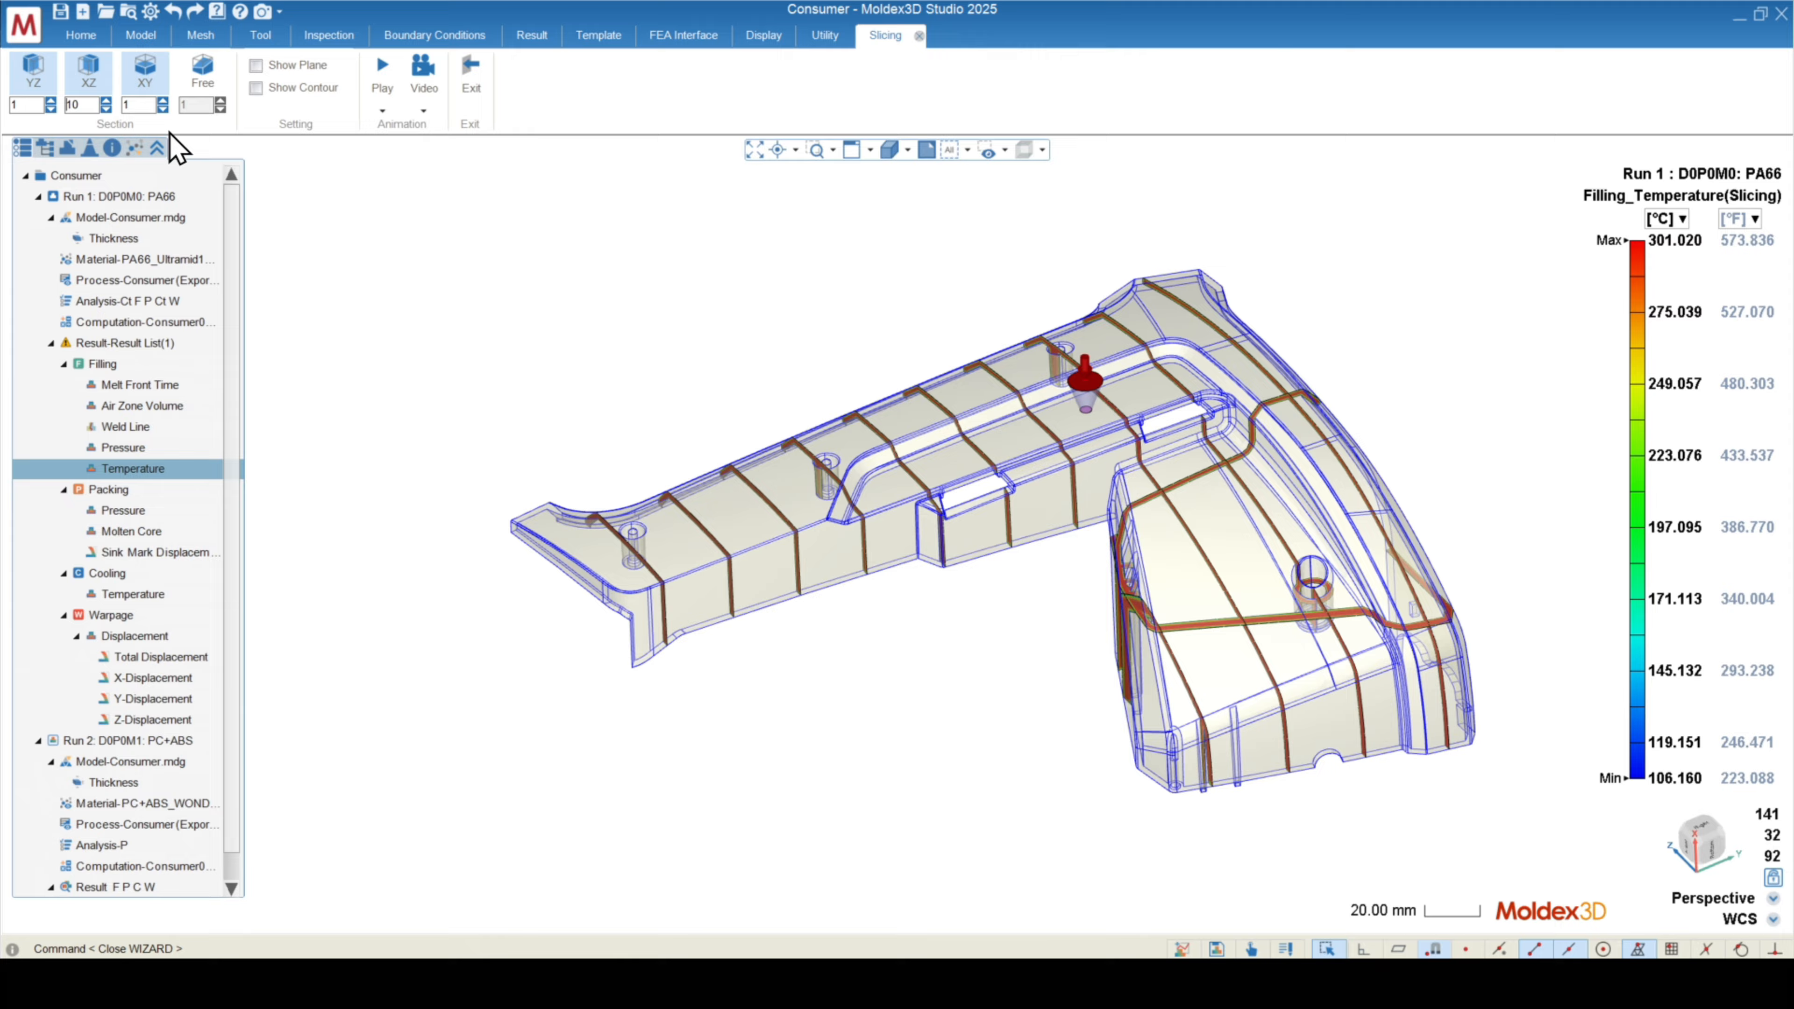
pyautogui.click(135, 108)
pyautogui.write('0')
pyautogui.press('Return')
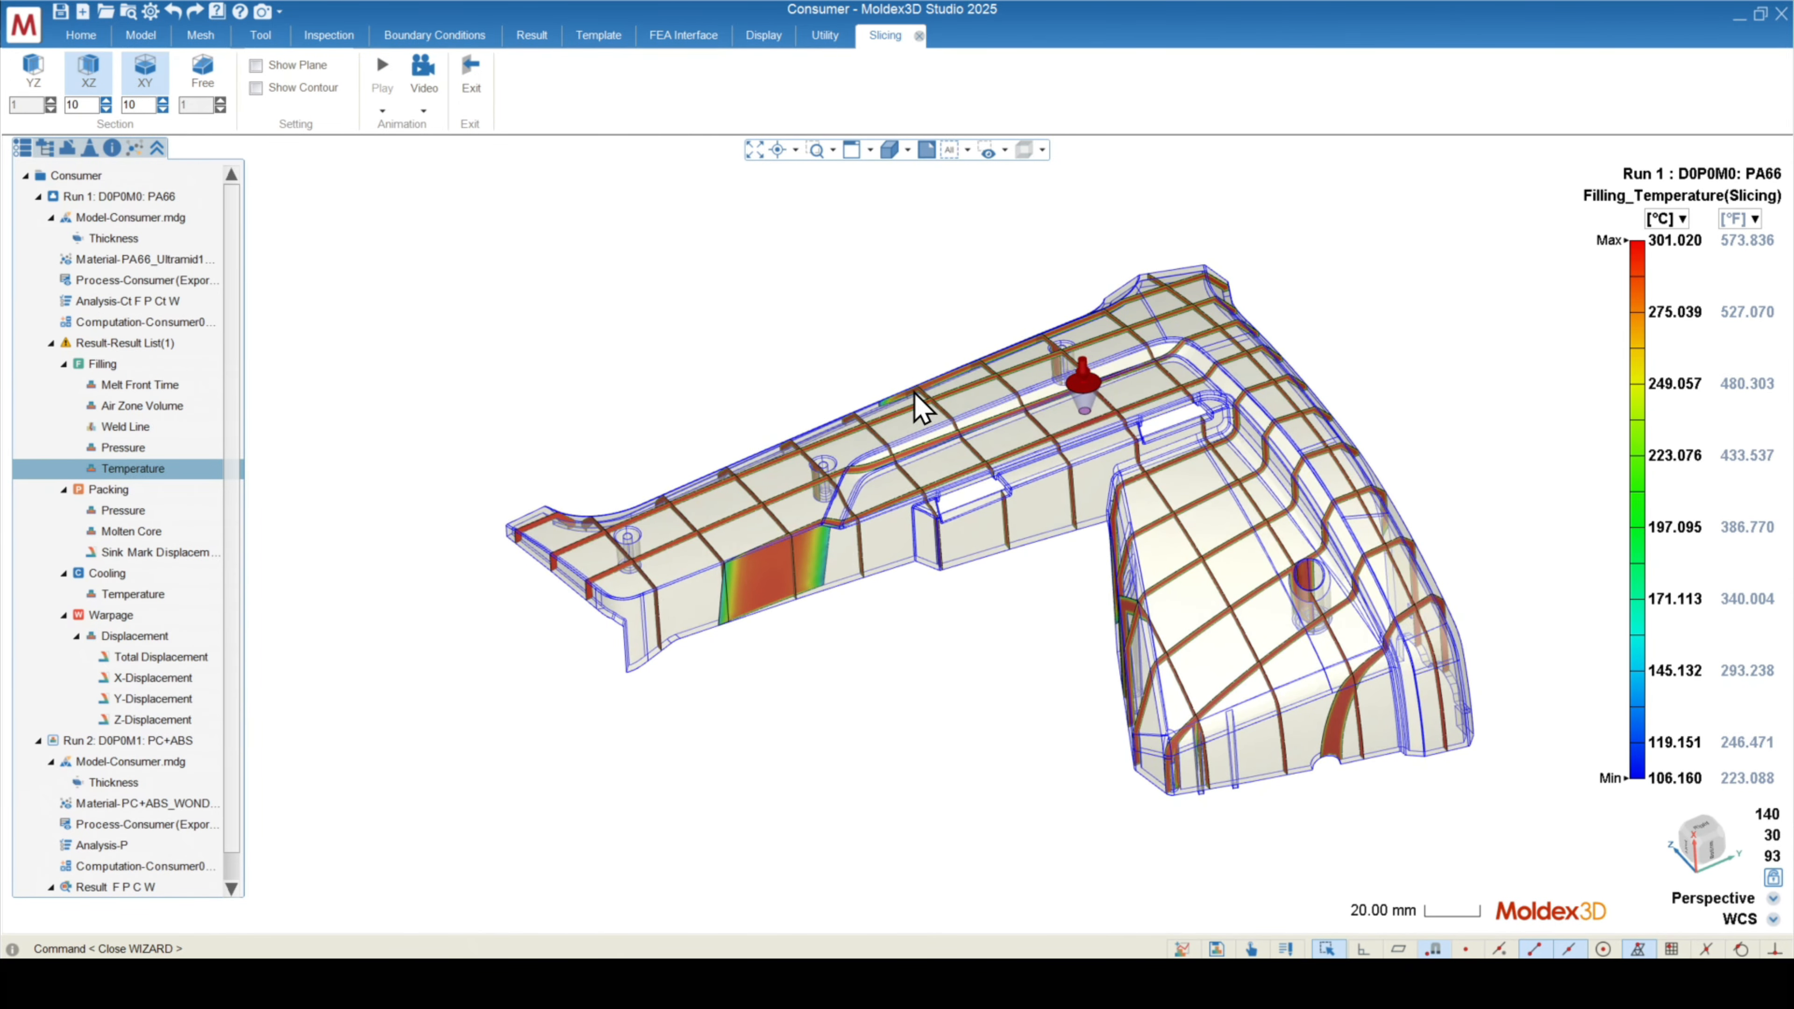
# Raise the lower limit of the temperature legend to about 276.121 °C
pyautogui.moveTo(1637, 777)
pyautogui.moveTo(1637, 777); pyautogui.dragTo(1628, 308)
pyautogui.scroll(2, 1012, 426)
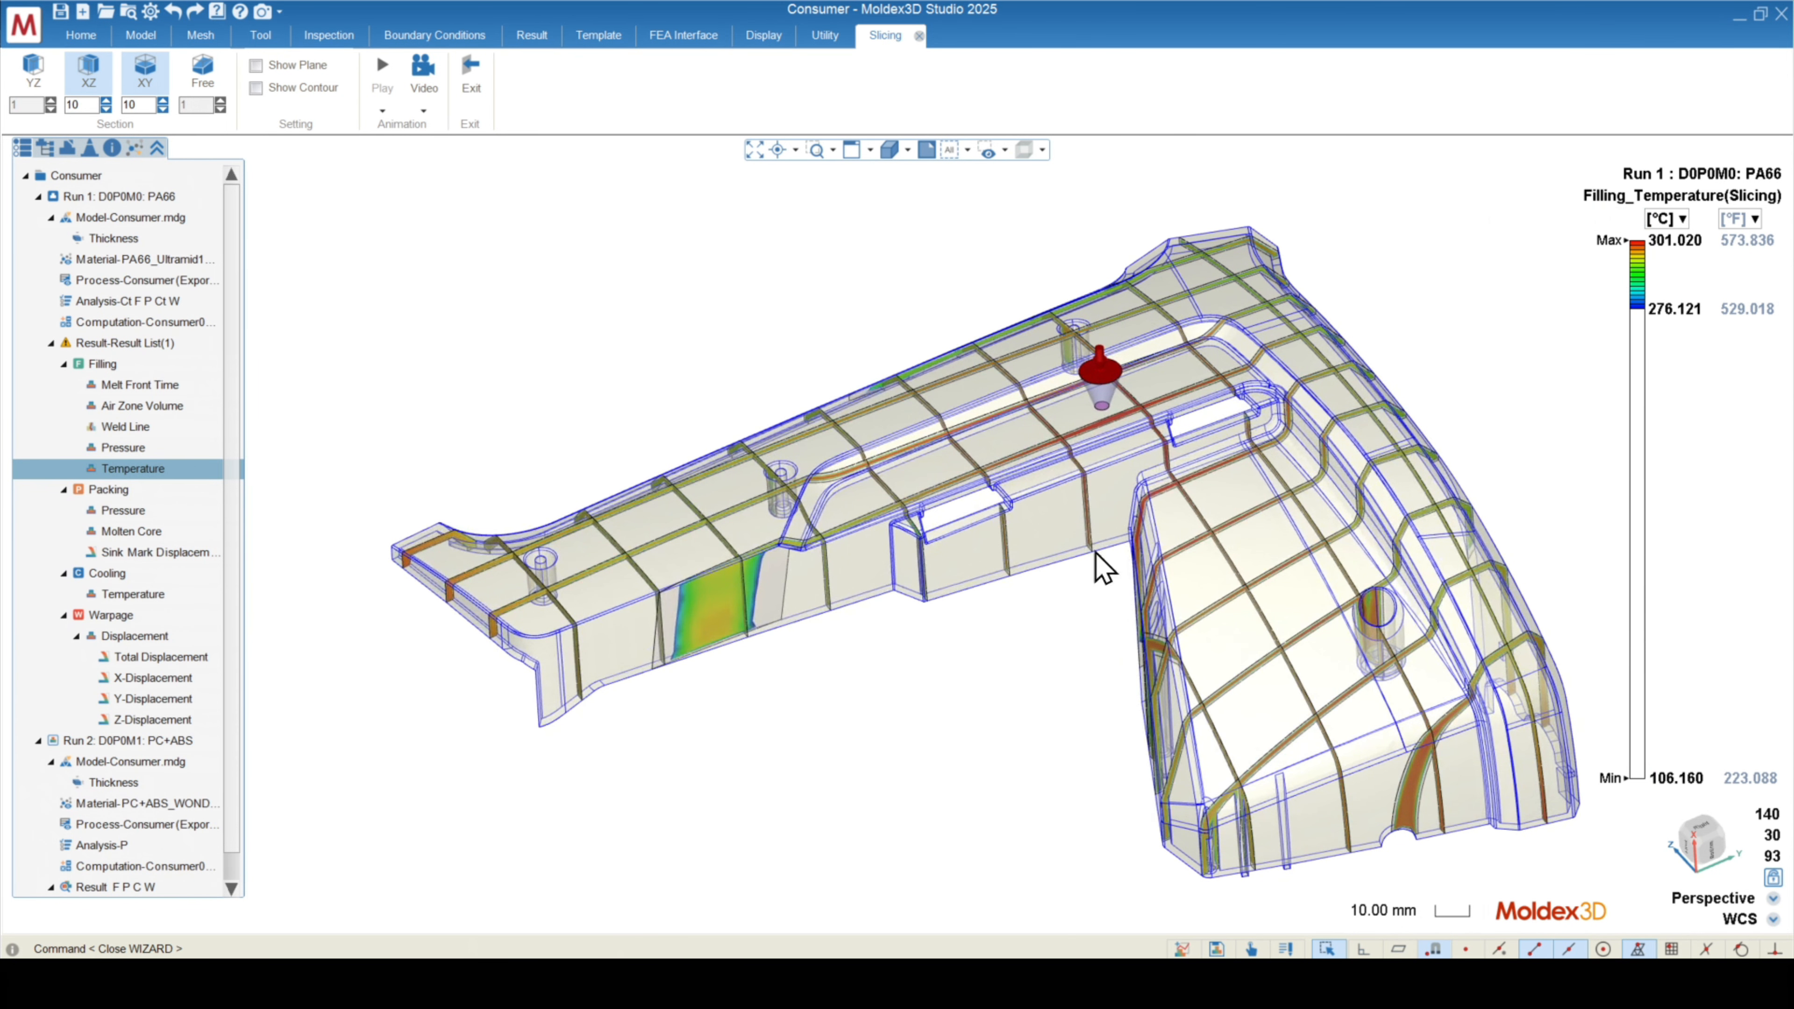
# Turn the part to show its inner side and save the sliced Temperature display as the result status
pyautogui.moveTo(1187, 633); pyautogui.dragTo(909, 308, button='right')
pyautogui.scroll(-2, 1212, 819)
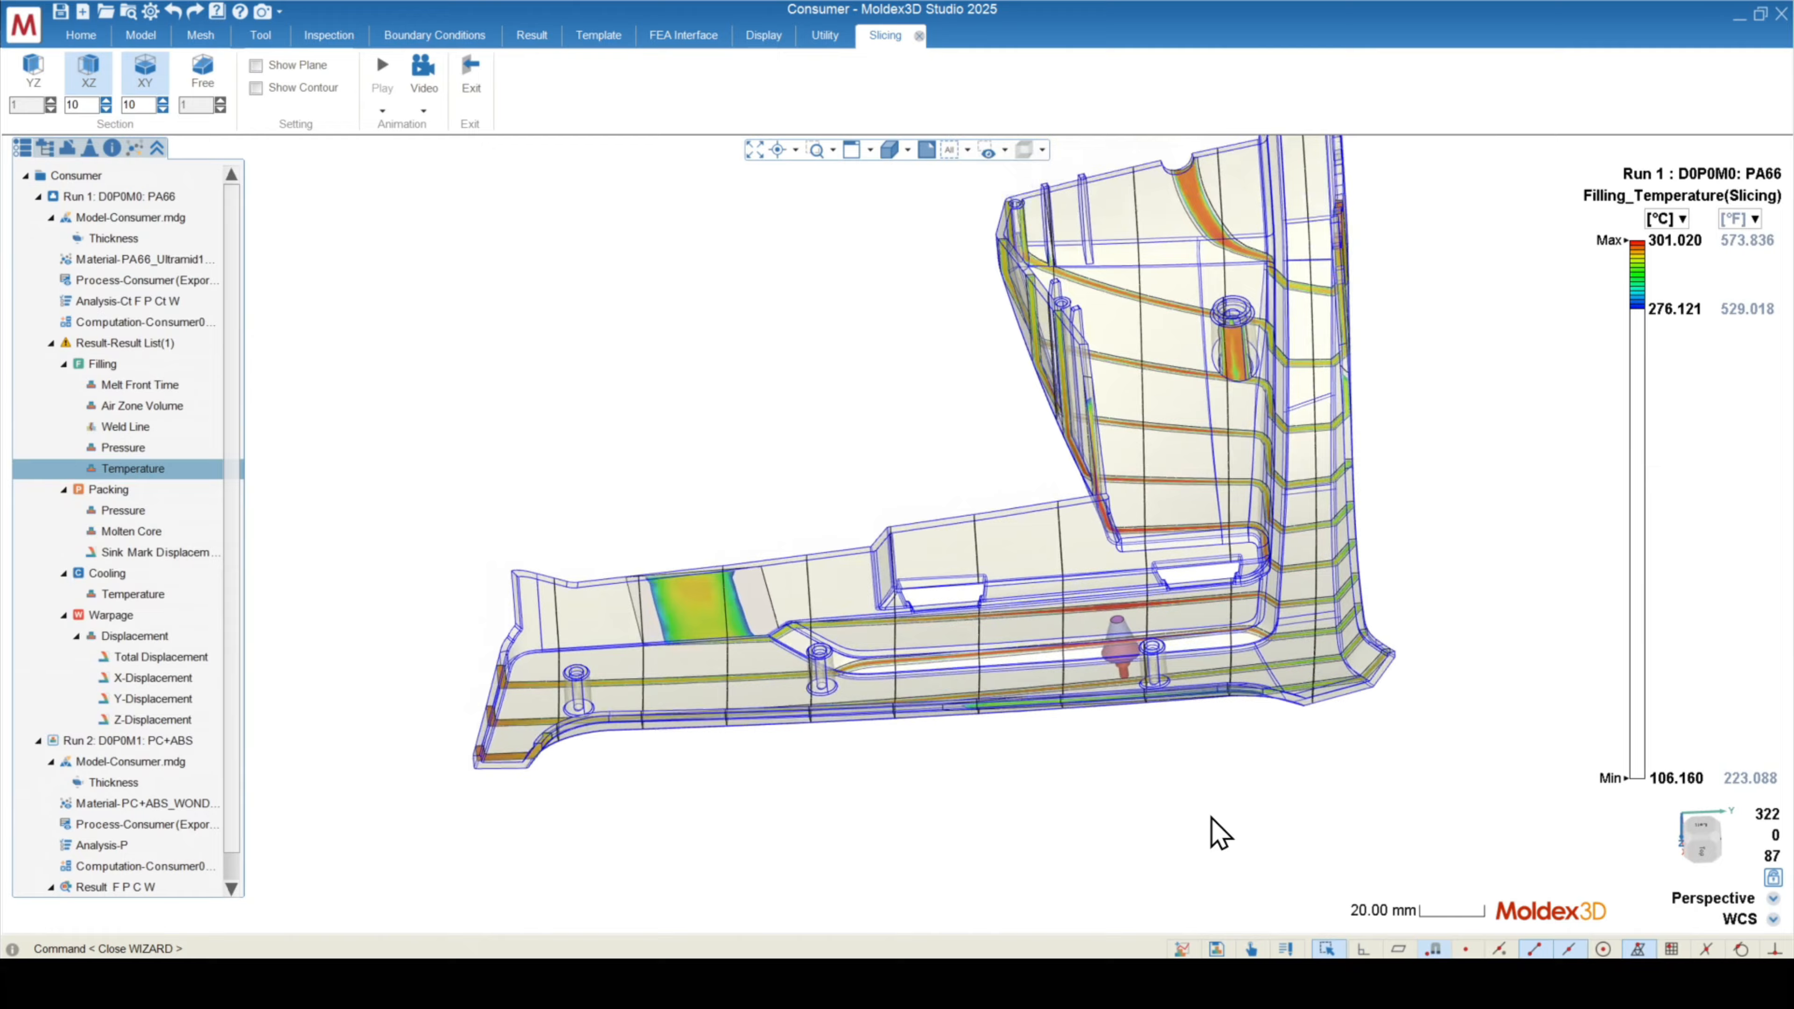
pyautogui.scroll(2, 1171, 304)
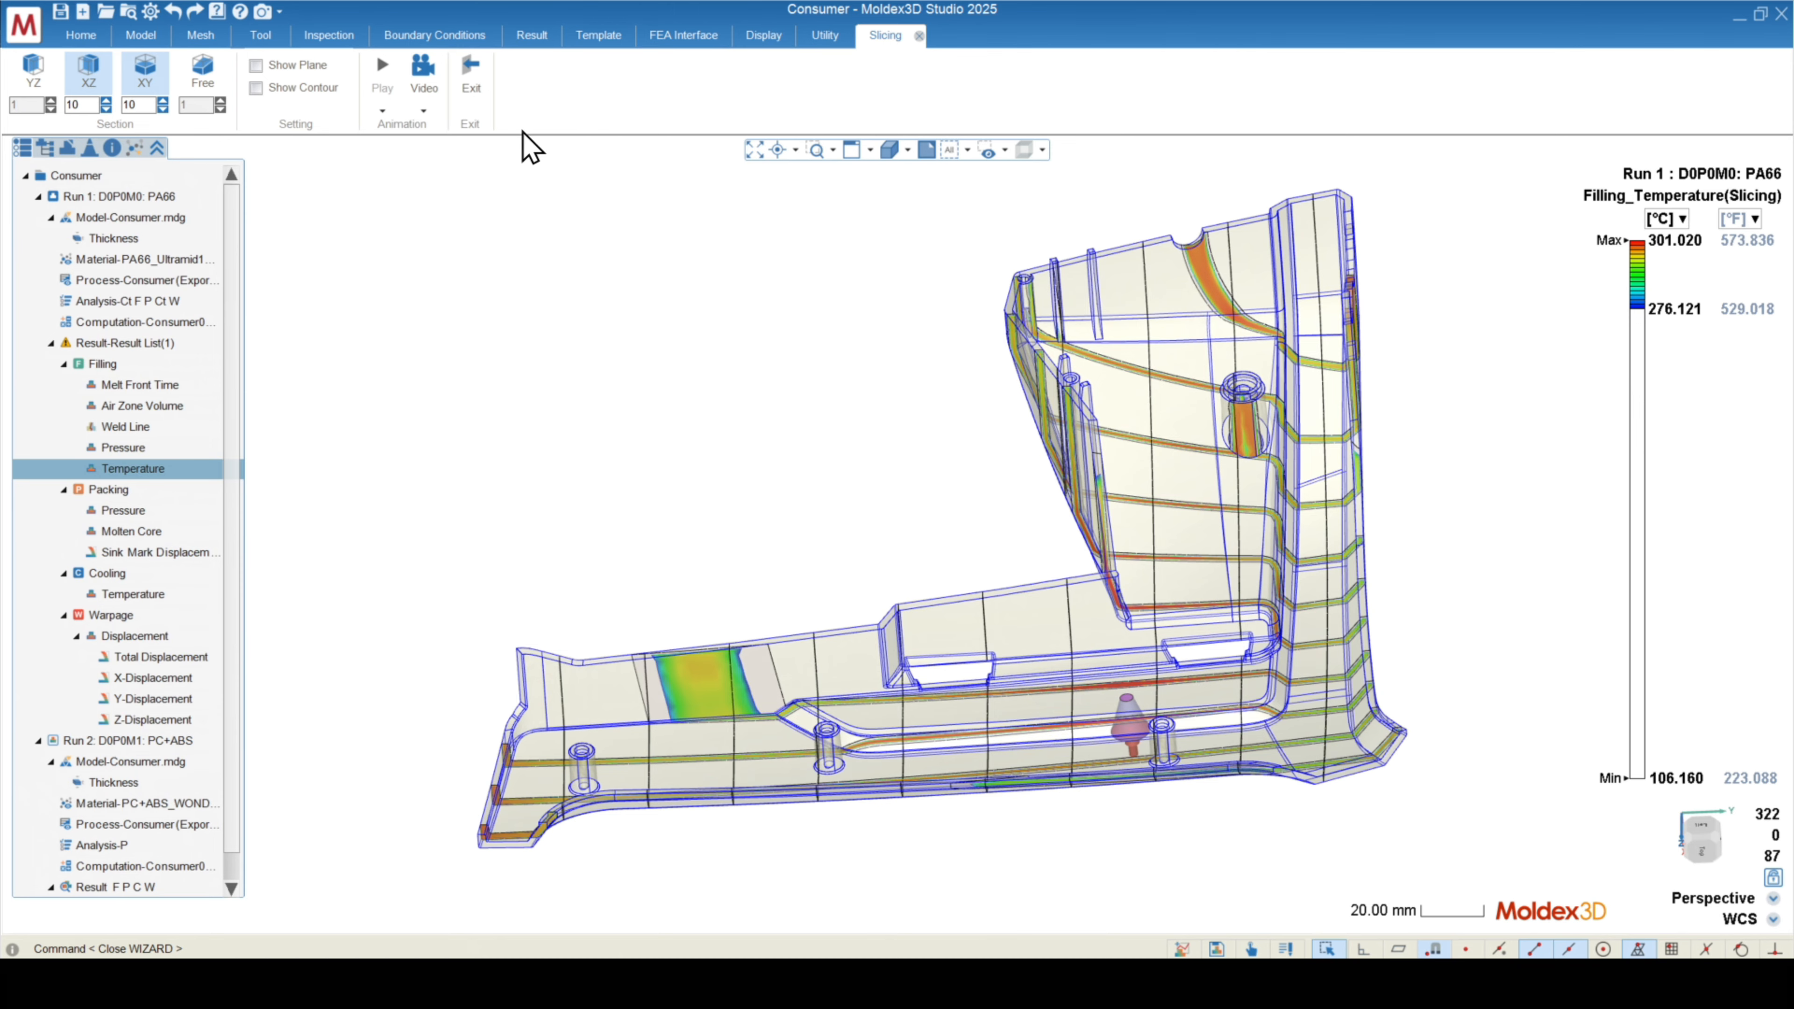
pyautogui.click(533, 42)
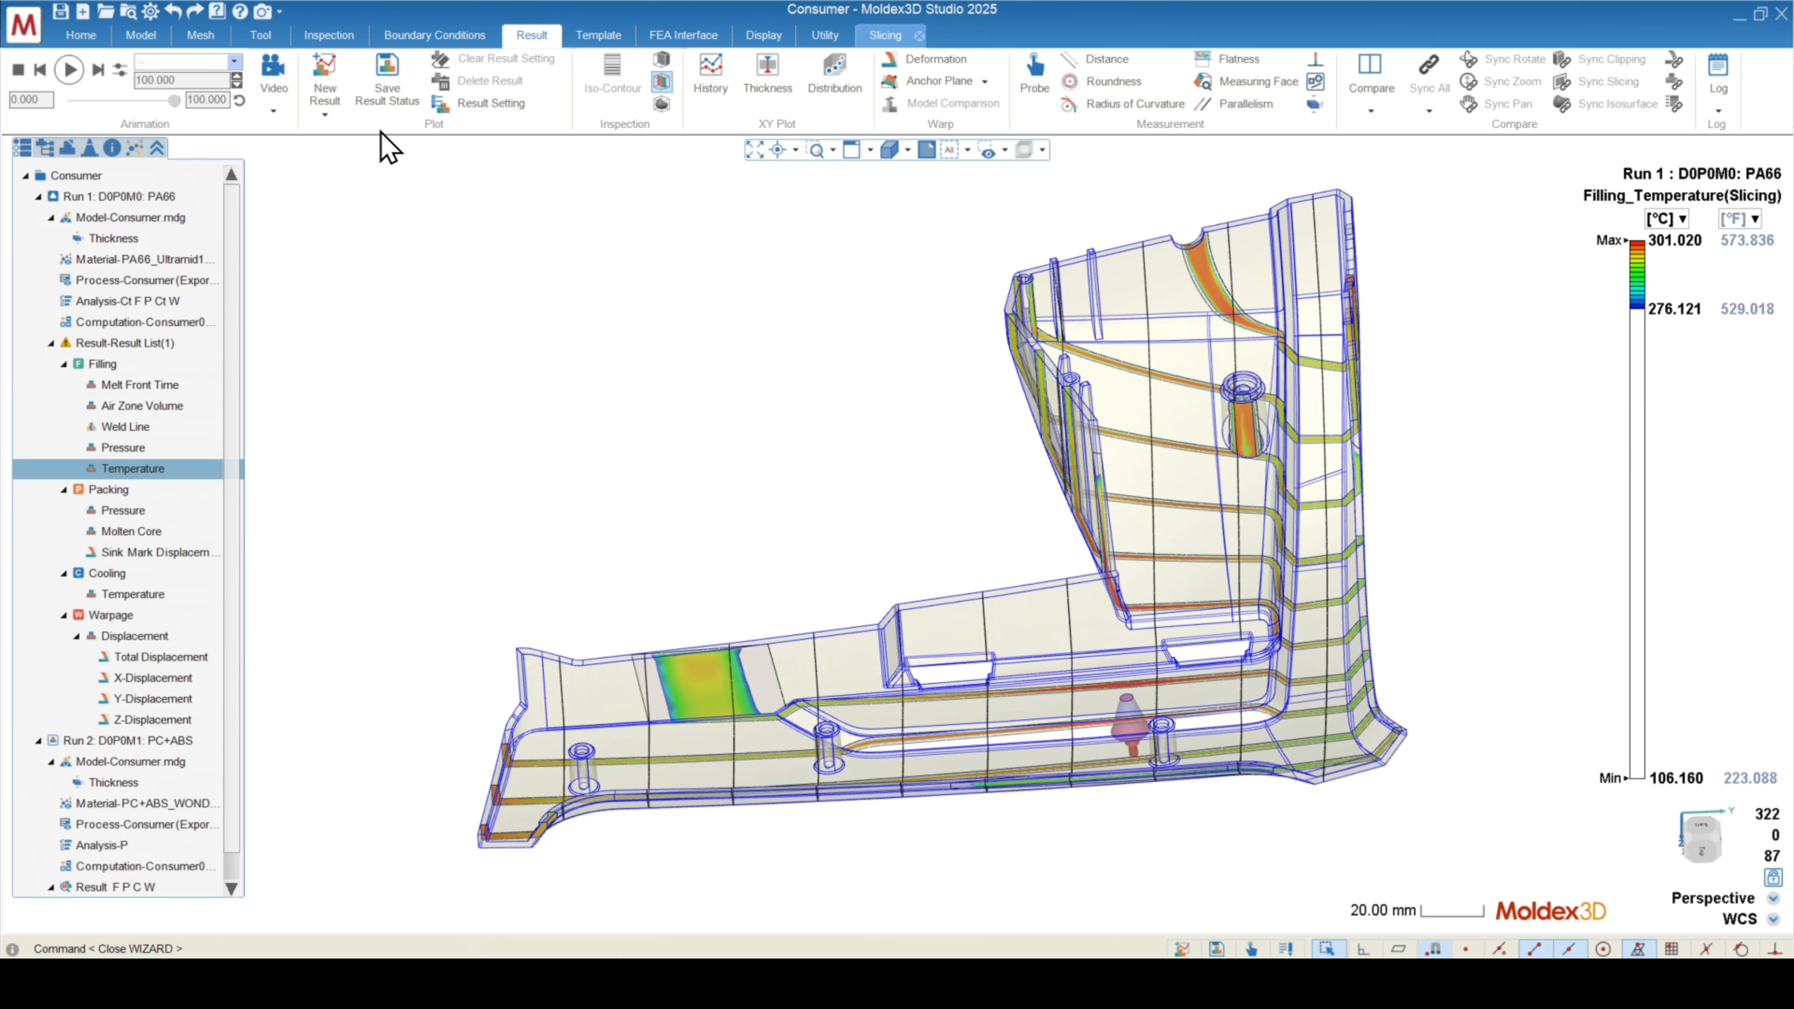
pyautogui.click(385, 99)
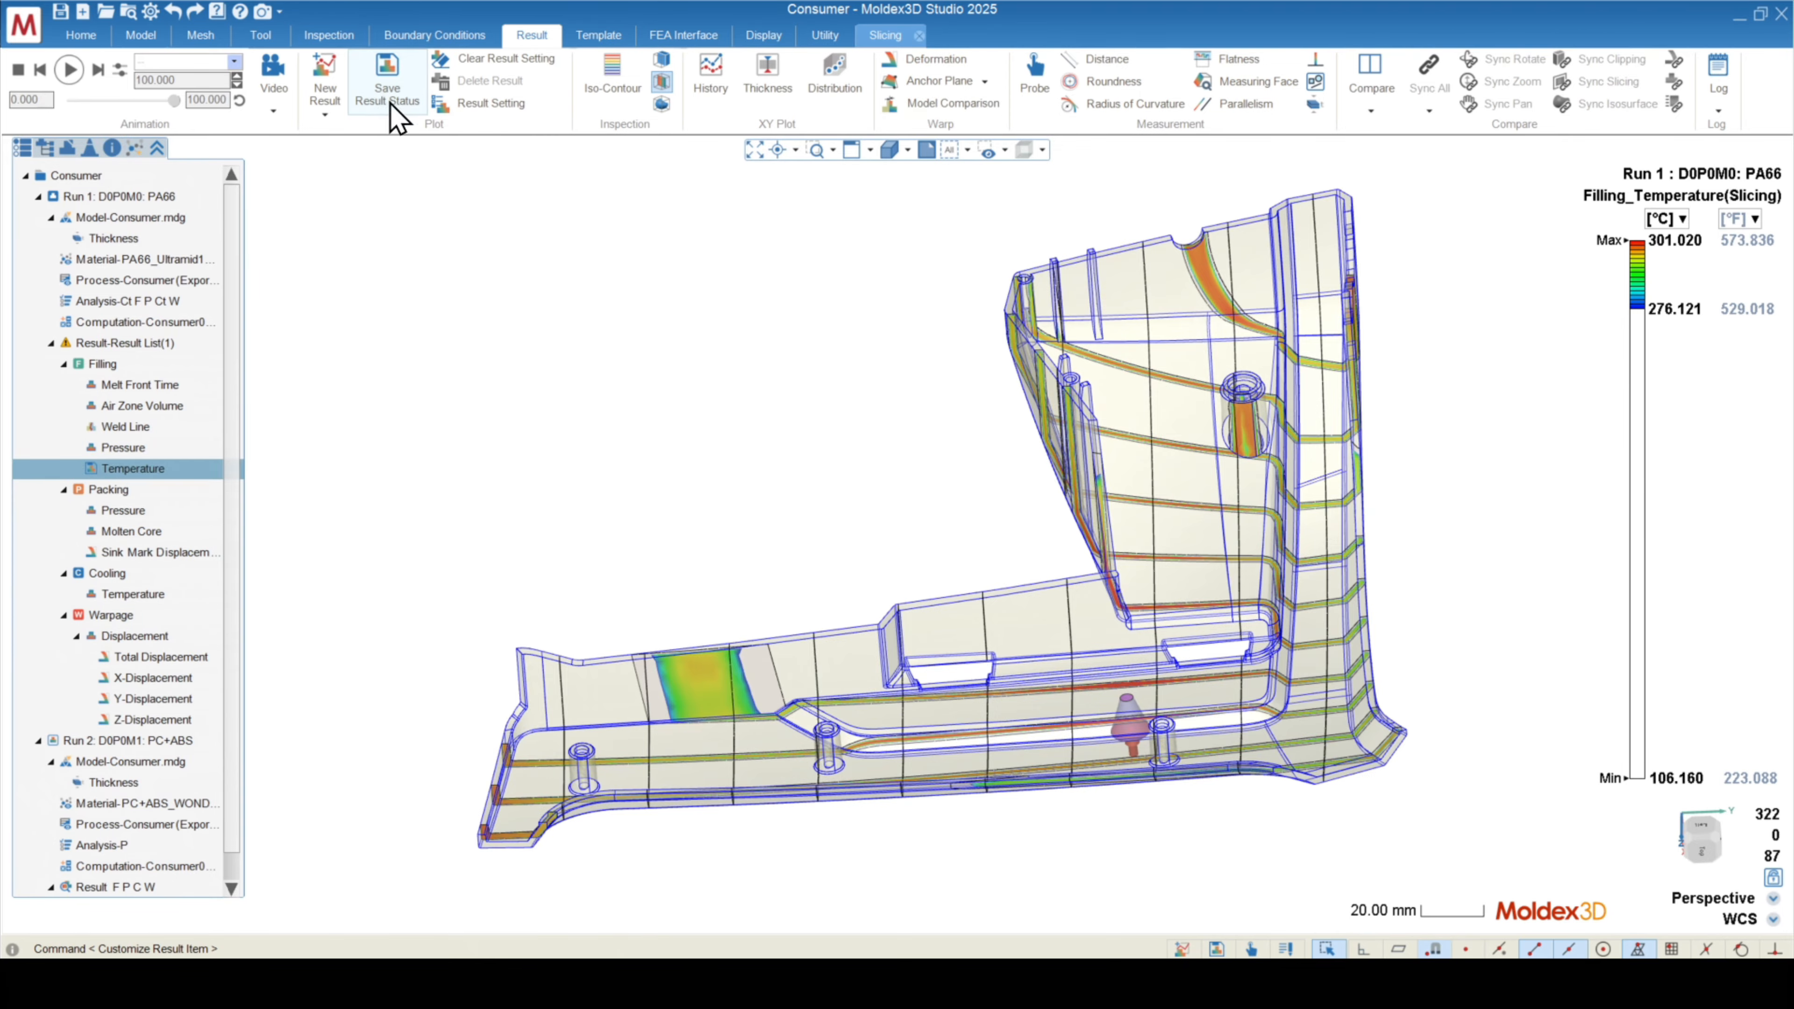
# Alternate between the filling Melt Front Time and Temperature results to check the saved Temperature display
pyautogui.moveTo(162, 468)
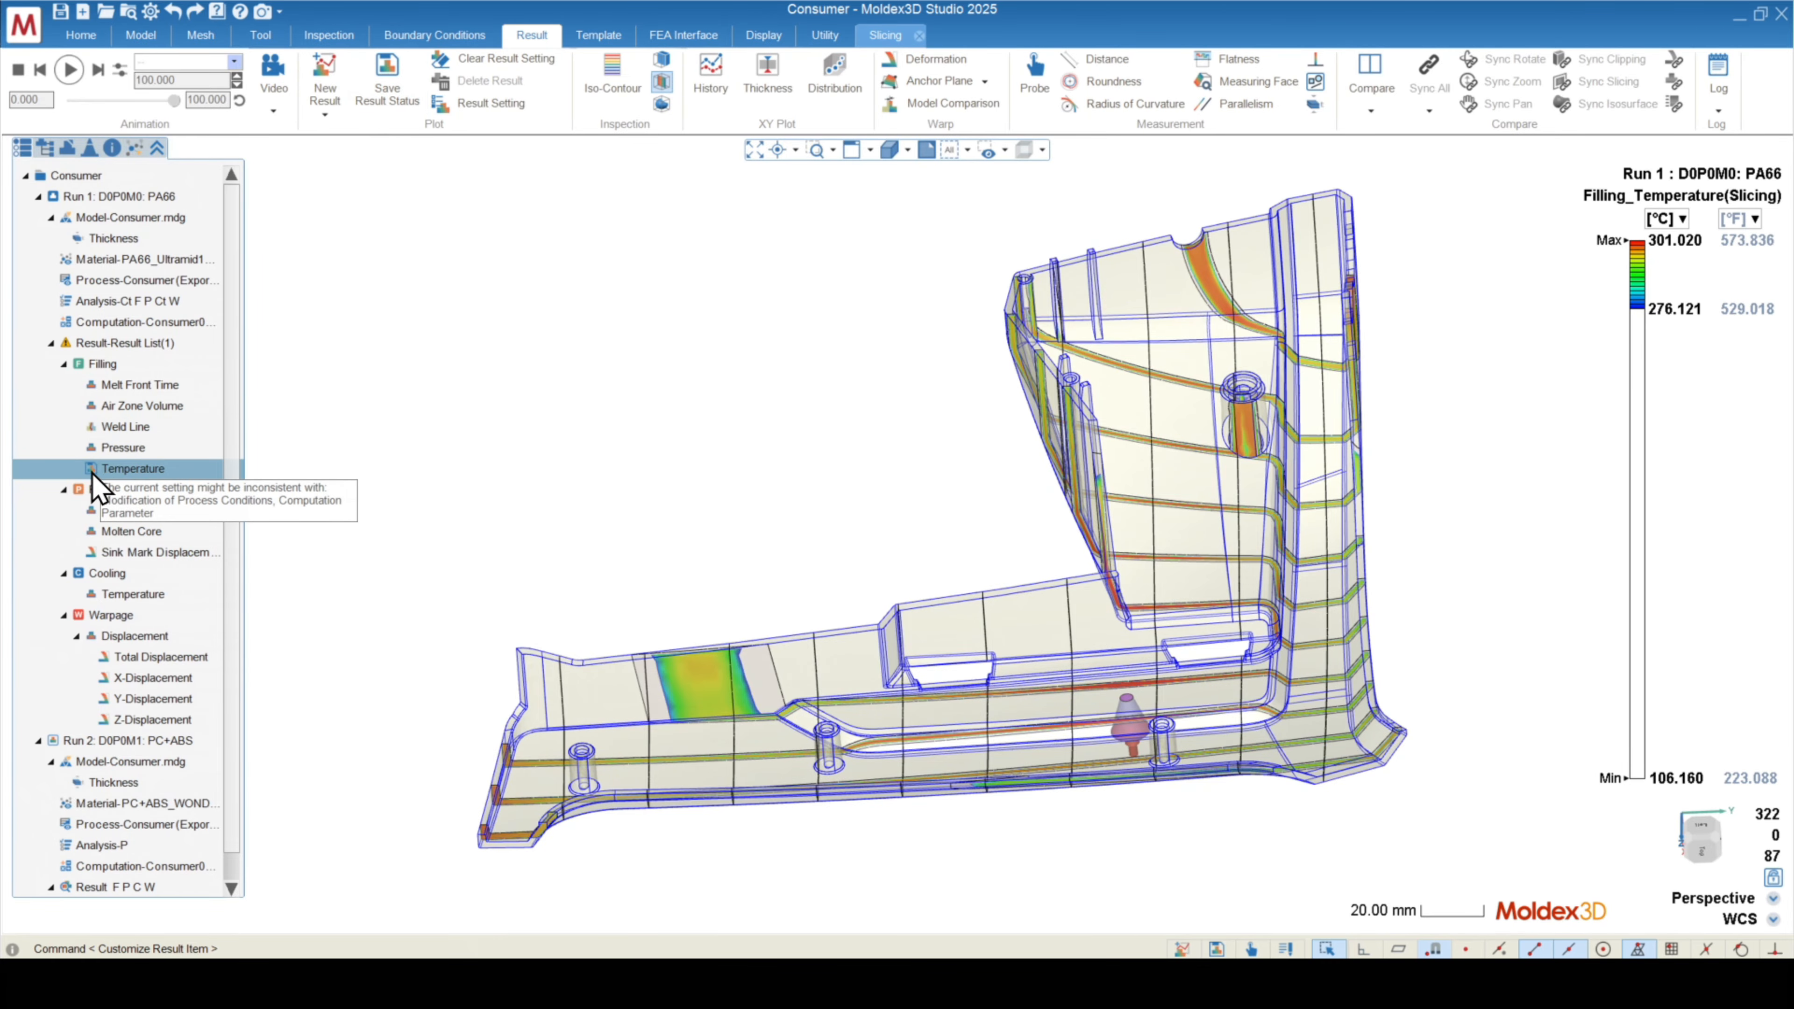
pyautogui.click(44, 388)
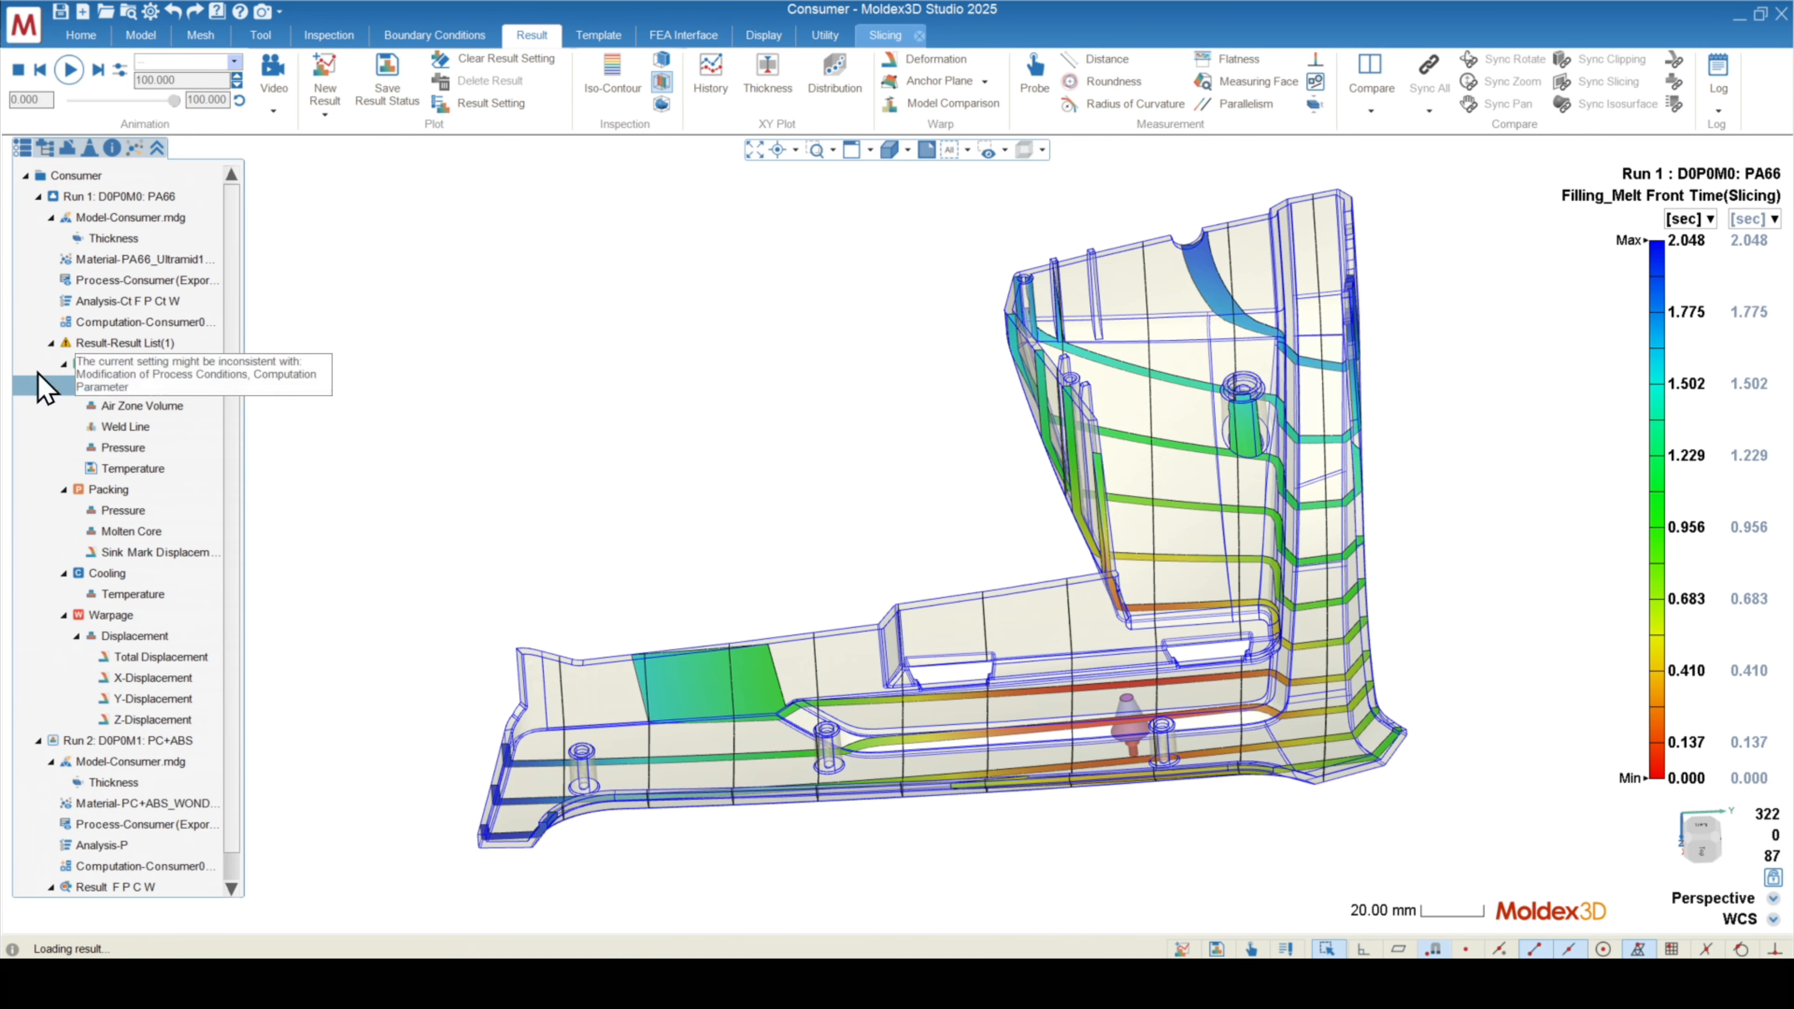
pyautogui.moveTo(1122, 453); pyautogui.dragTo(1024, 707, button='middle')
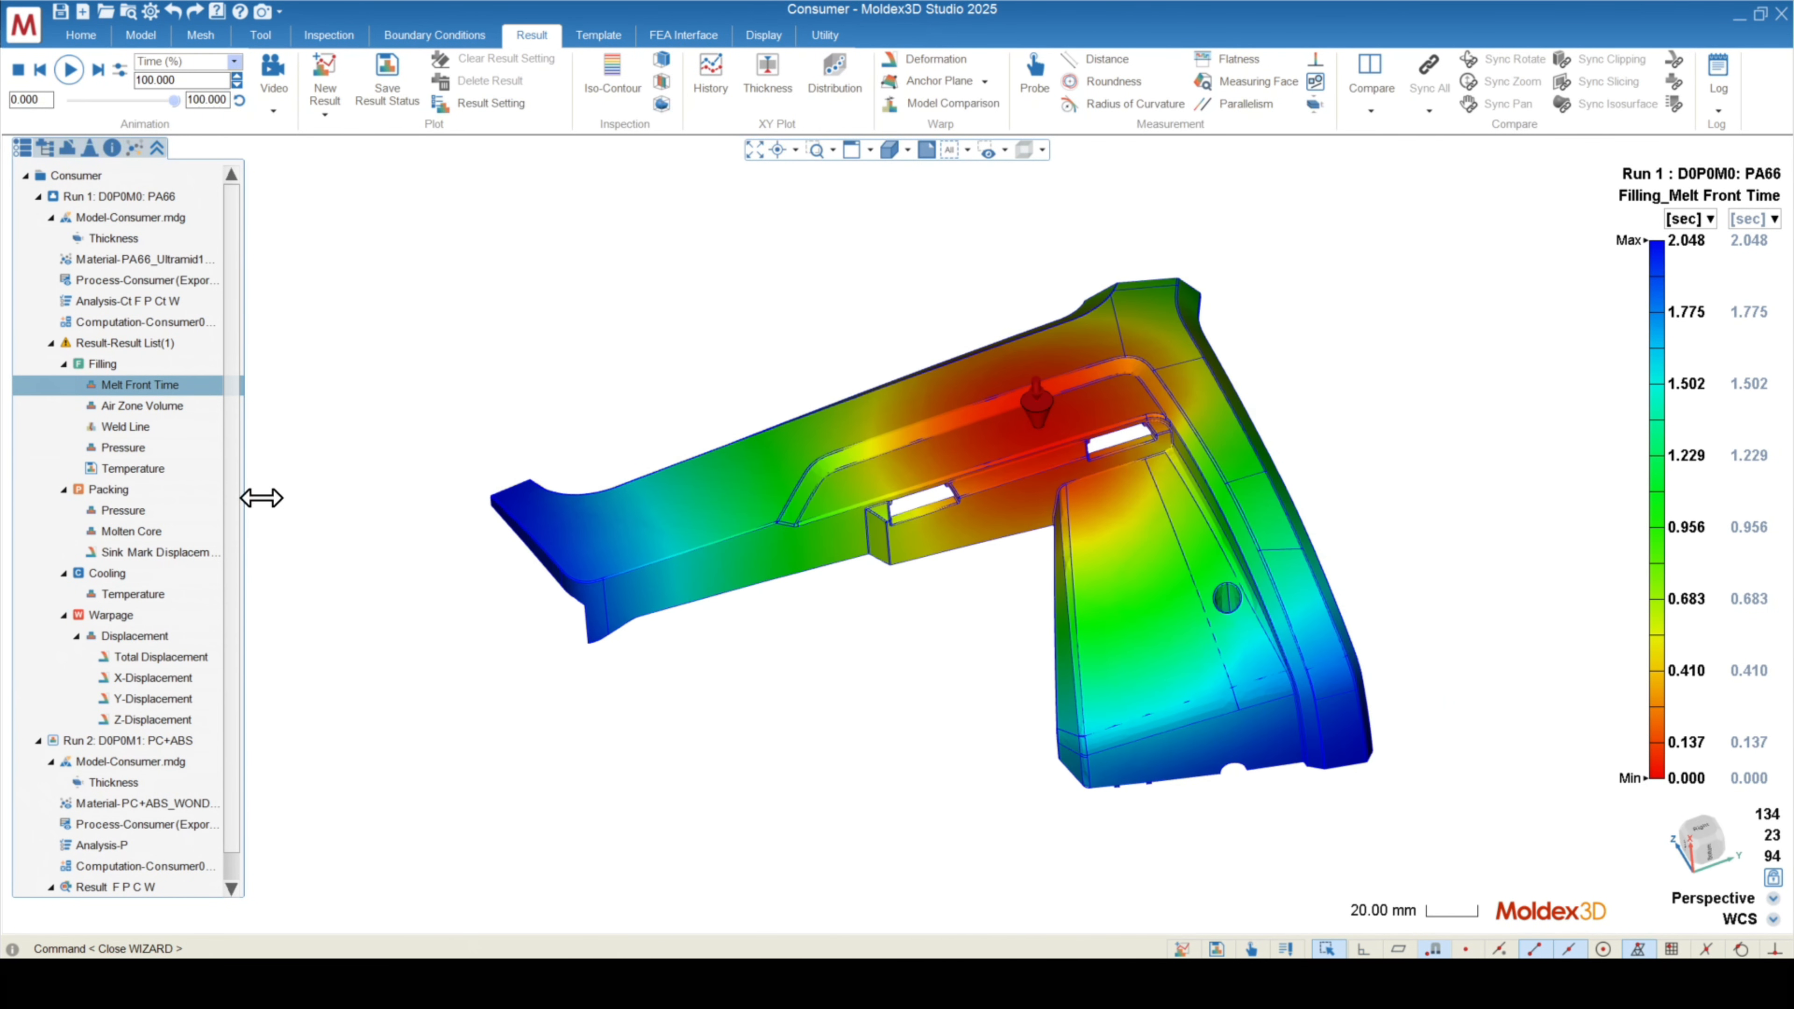
pyautogui.click(120, 469)
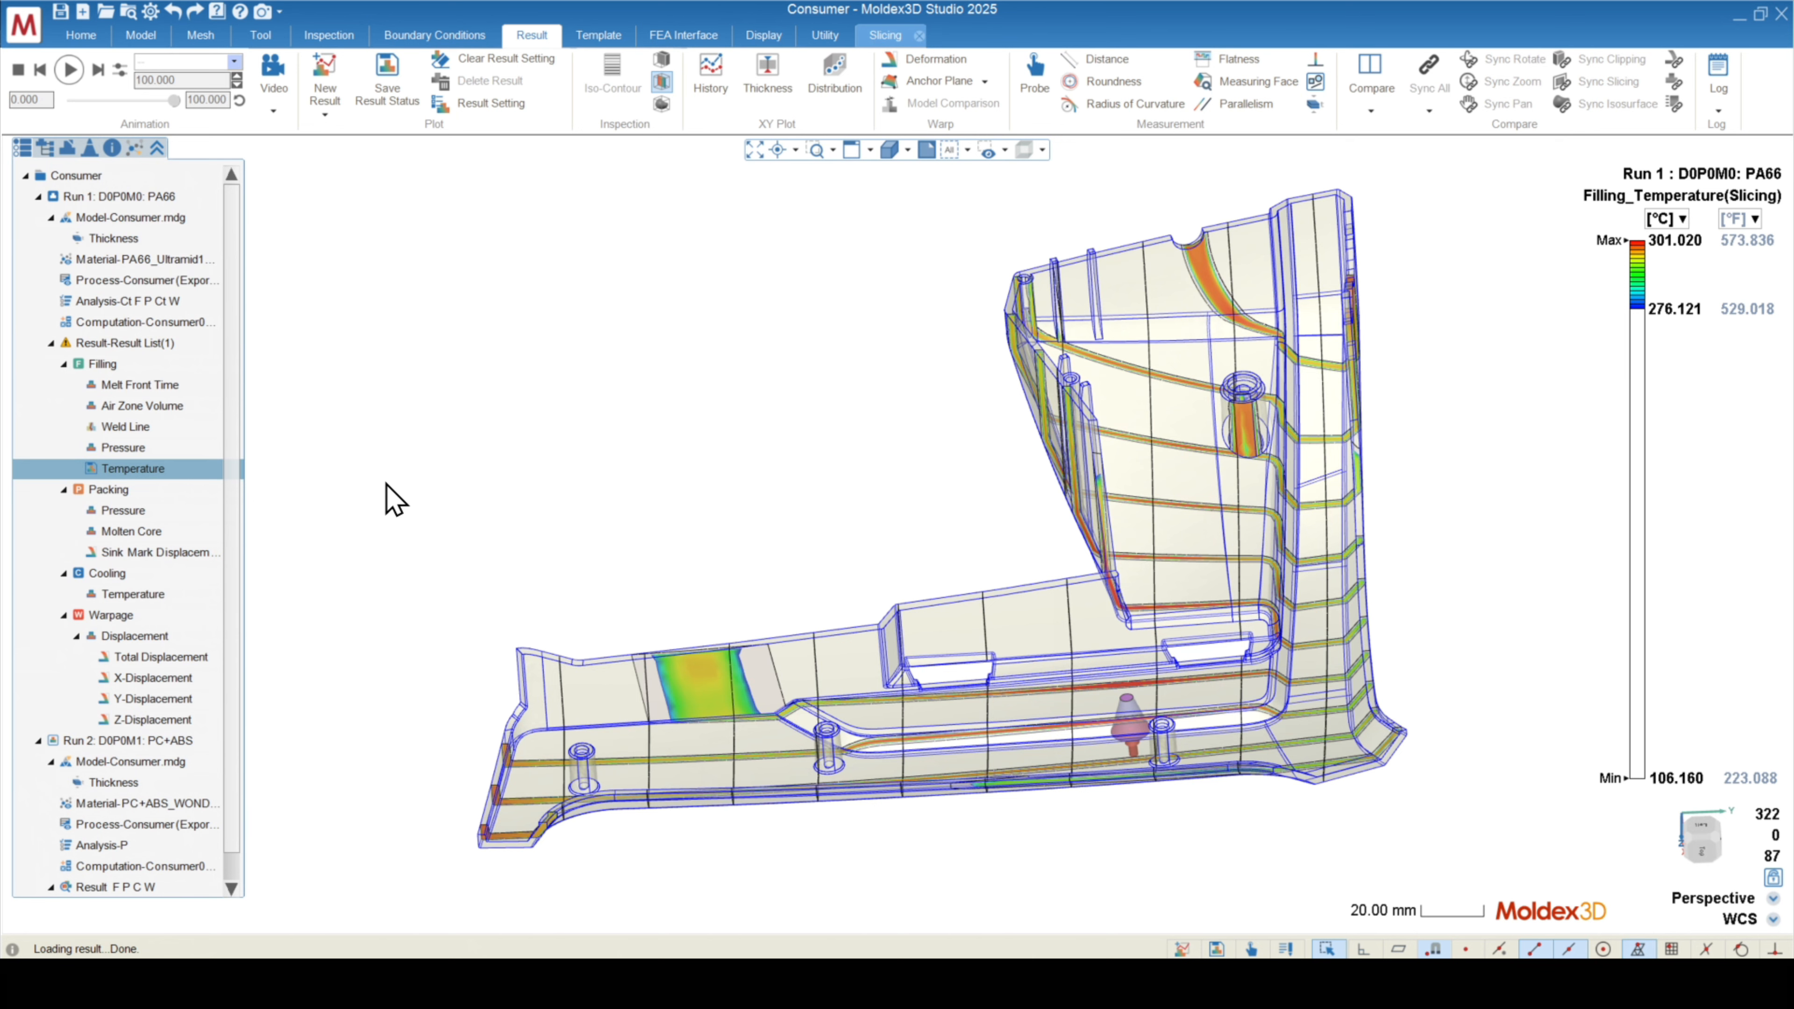
pyautogui.click(131, 385)
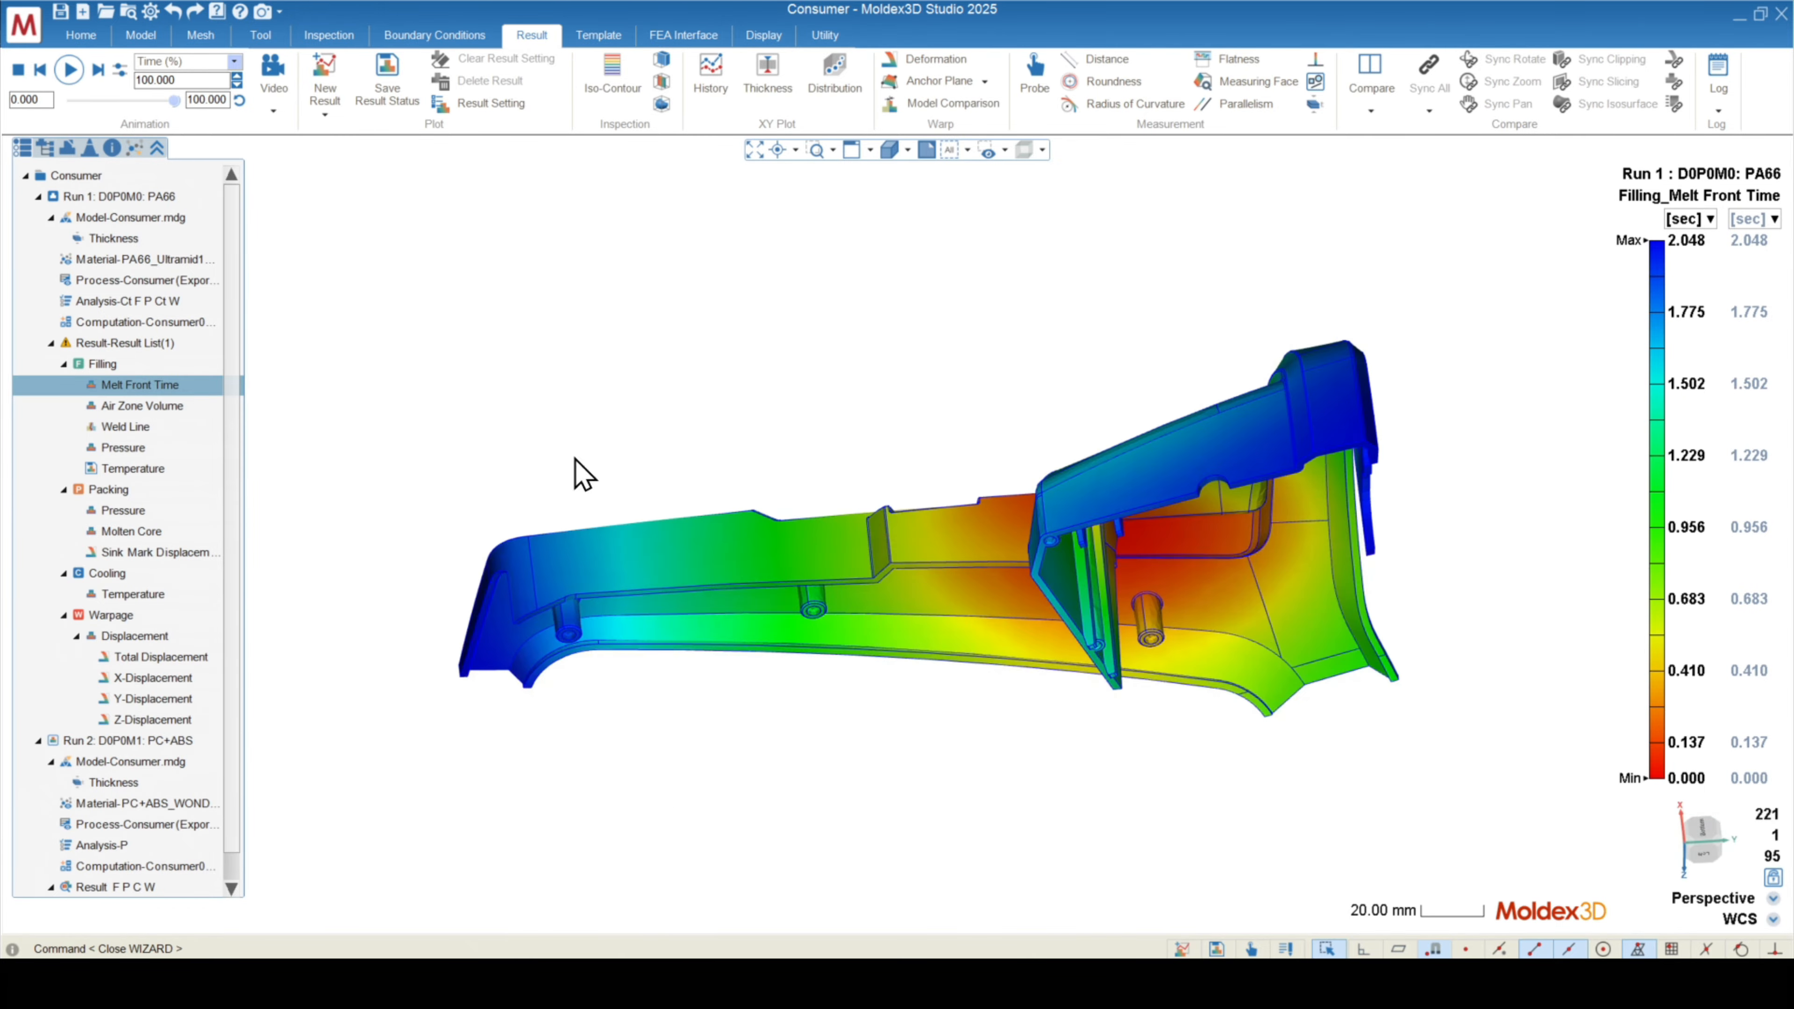
# Review the Weld Line, Pressure and Temperature filling results, and return to Melt Front Time with the part's outer side in view
pyautogui.moveTo(576, 459); pyautogui.dragTo(681, 690, button='middle')
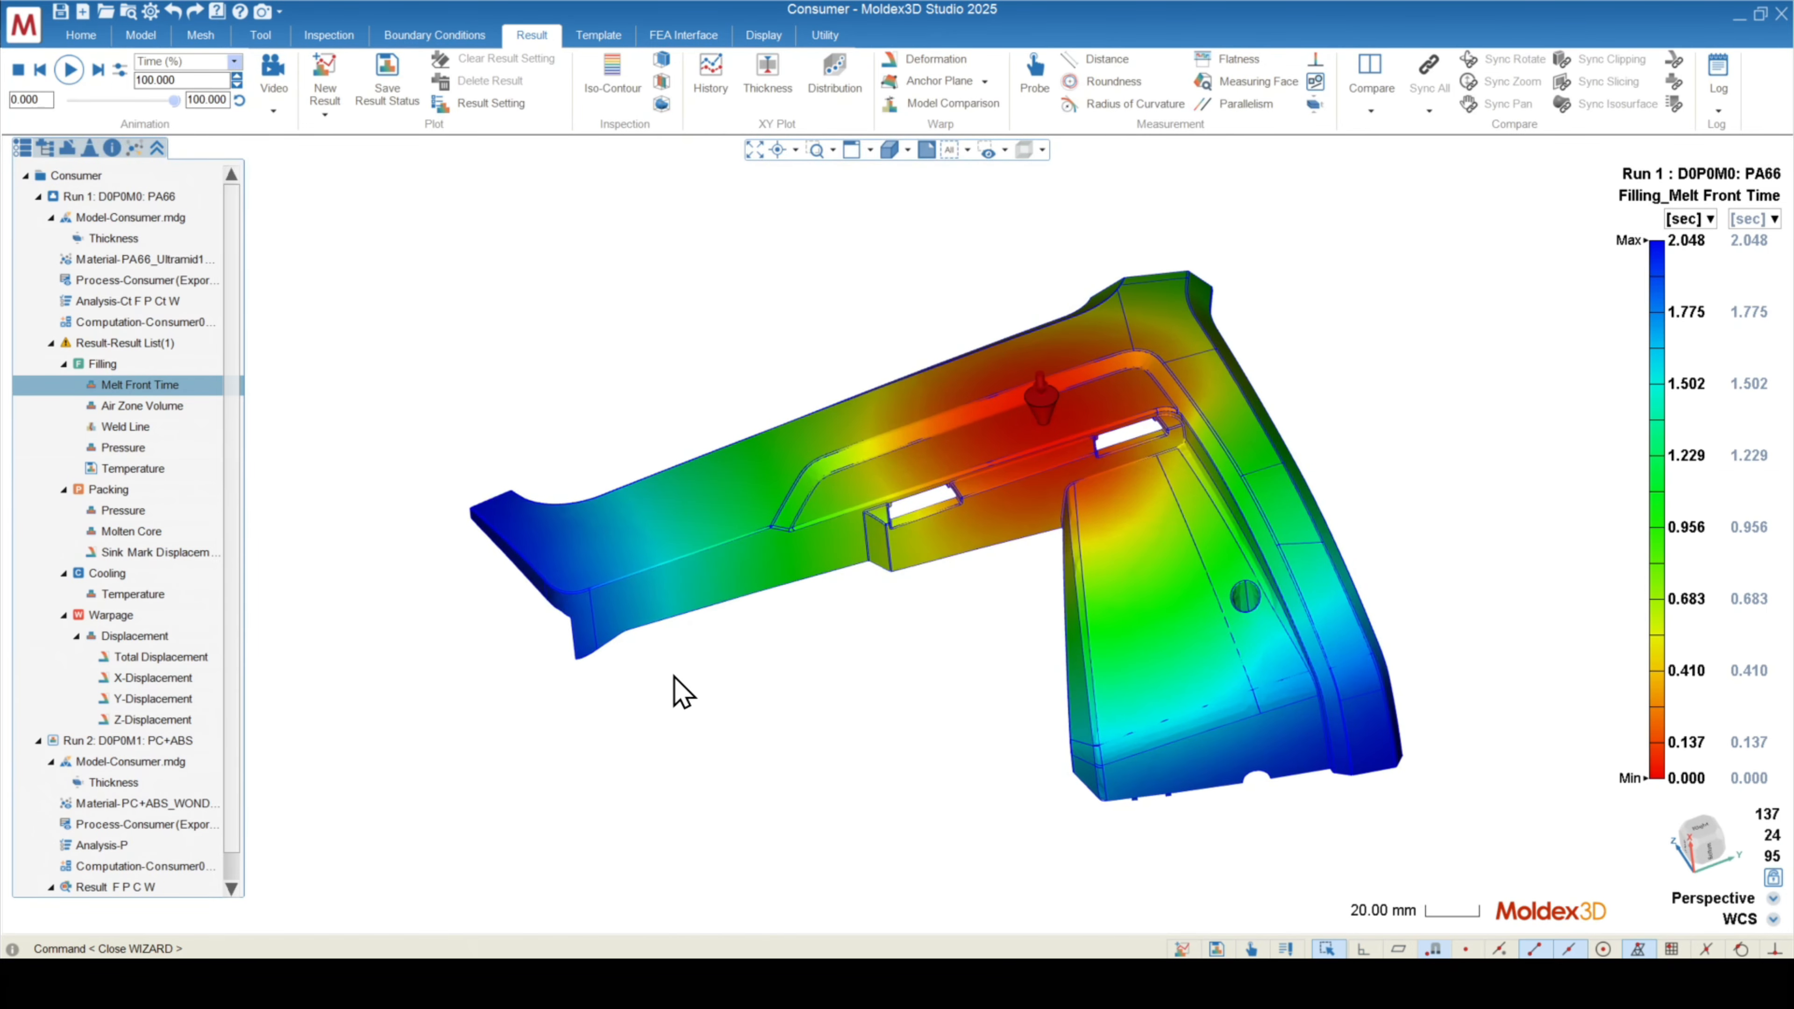
pyautogui.click(112, 428)
pyautogui.click(111, 449)
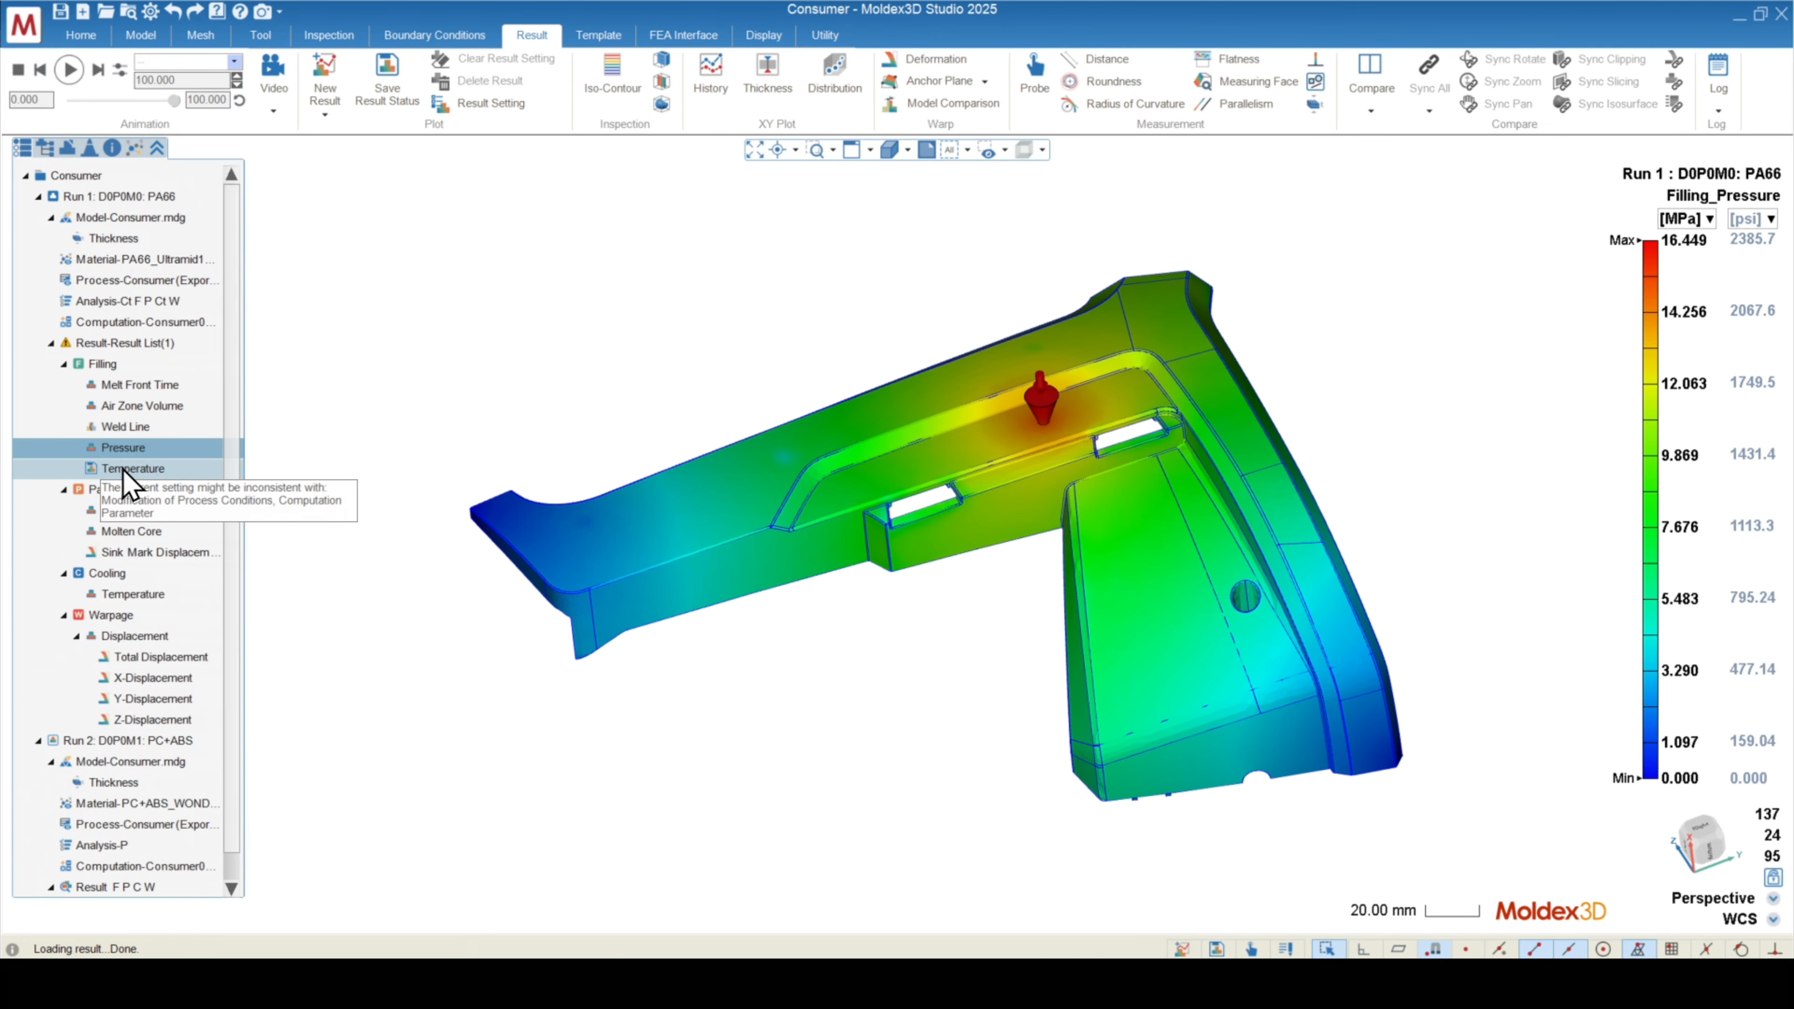
pyautogui.click(123, 469)
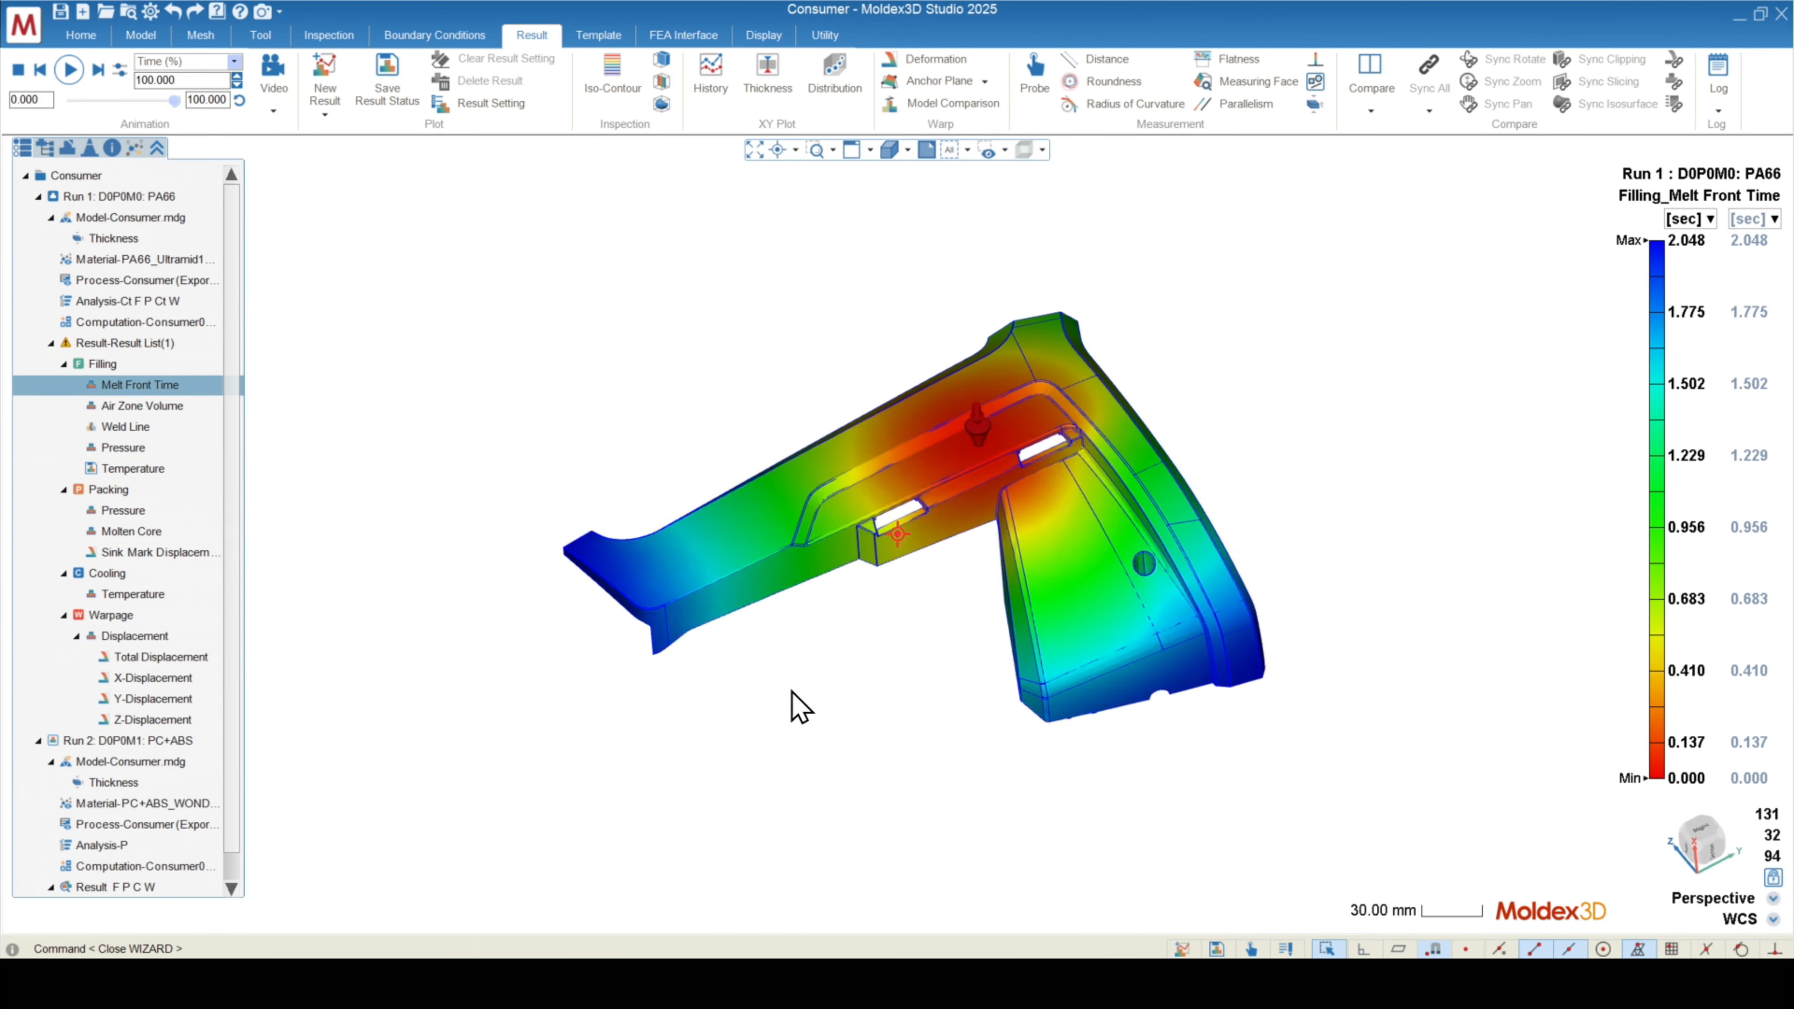
pyautogui.moveTo(793, 709); pyautogui.dragTo(928, 526, button='middle')
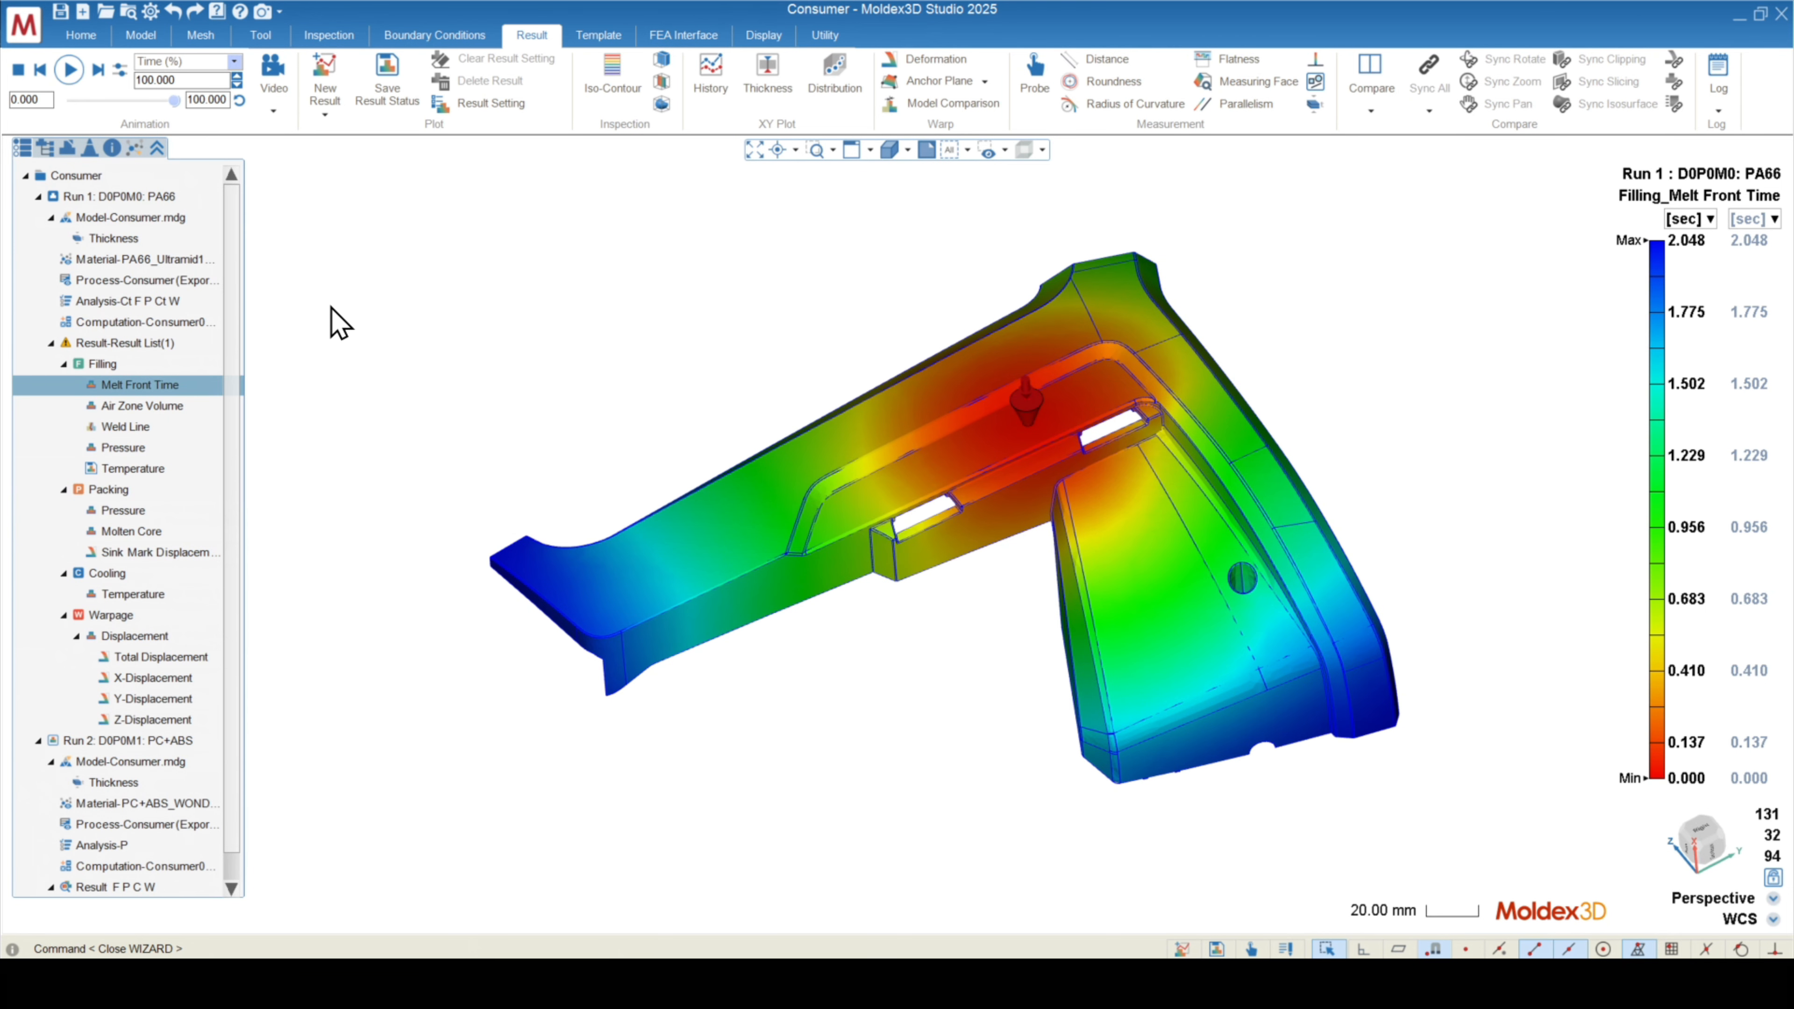
# Start a PowerPoint report for Run 1 with the Studio_General_Template_16X9.pptx template
pyautogui.click(80, 35)
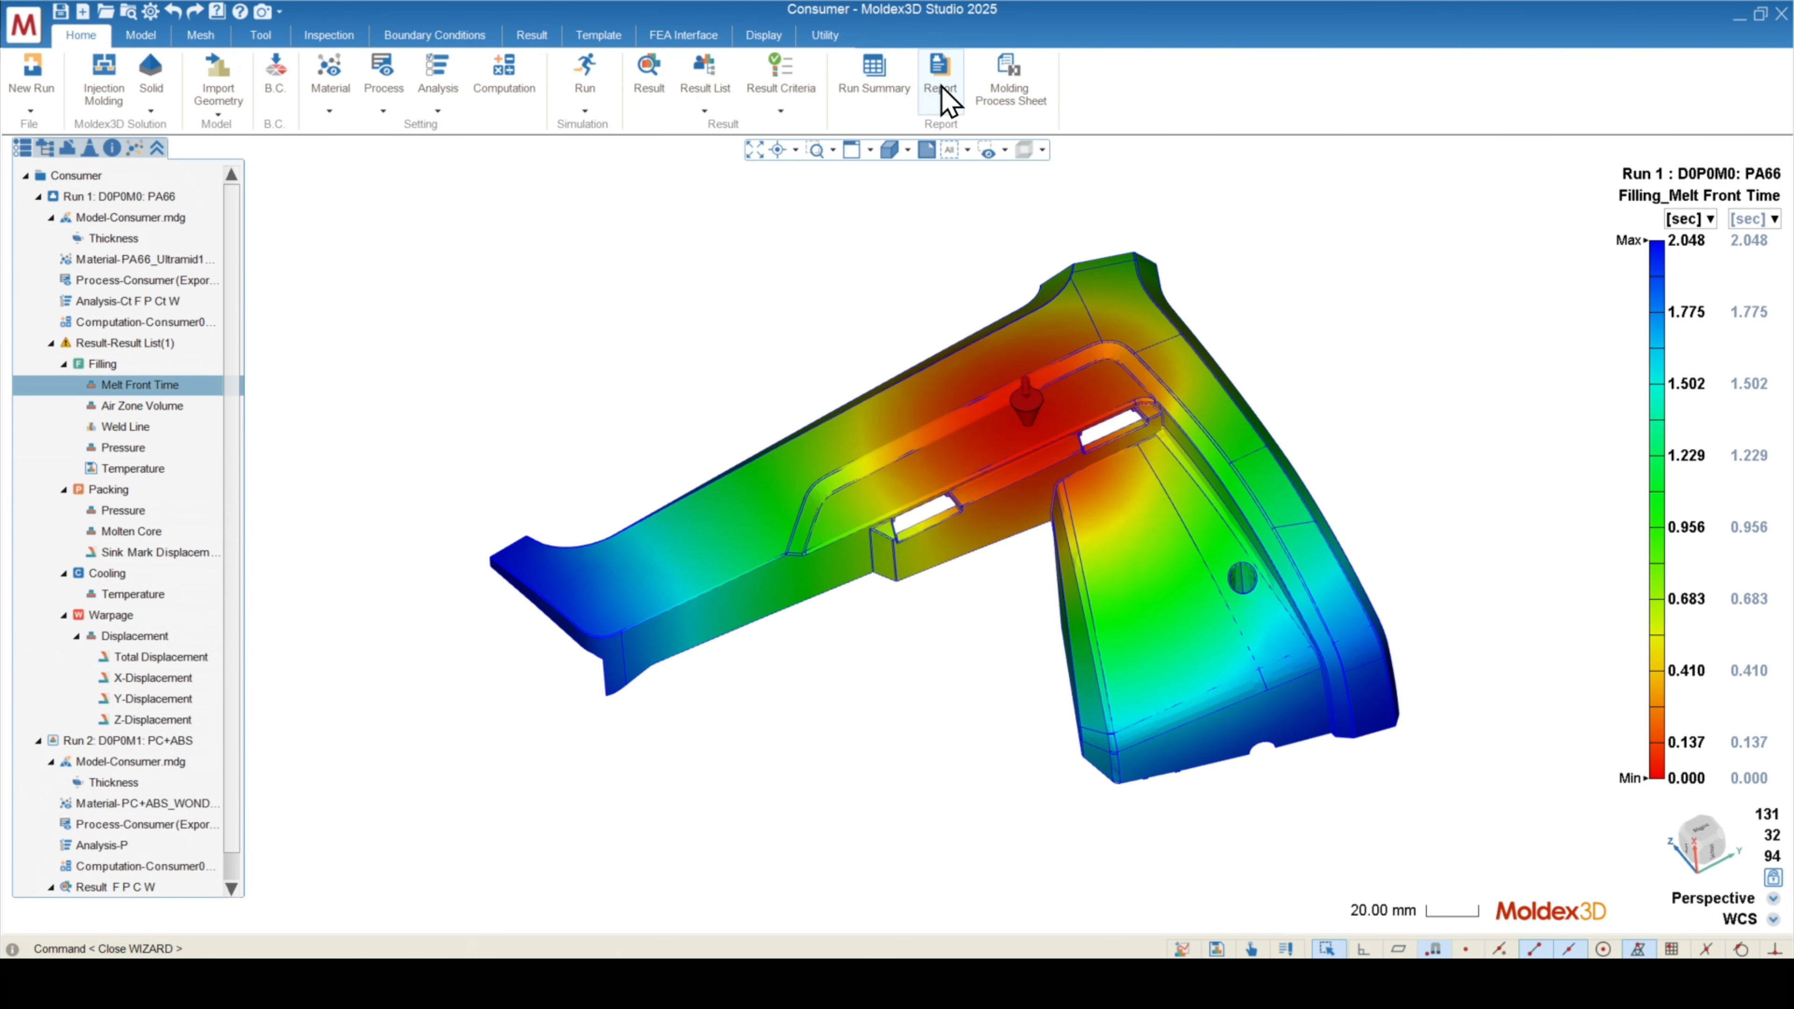
pyautogui.click(950, 99)
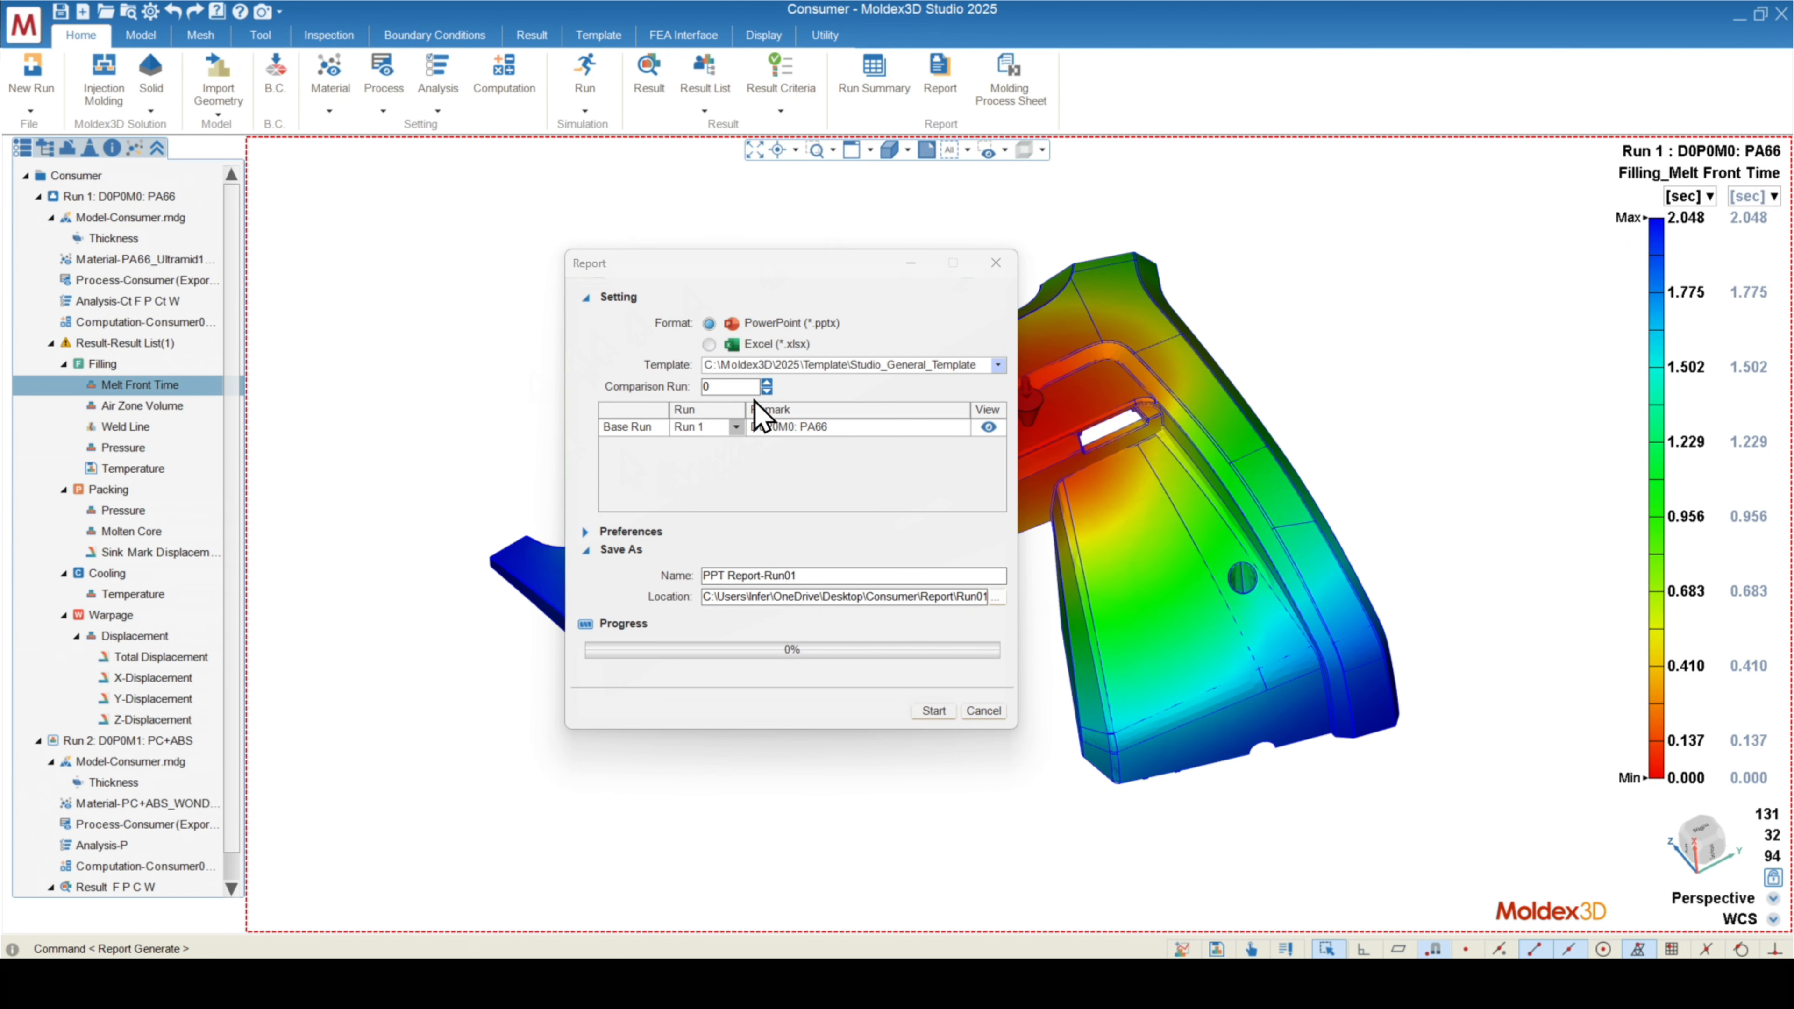
pyautogui.click(878, 366)
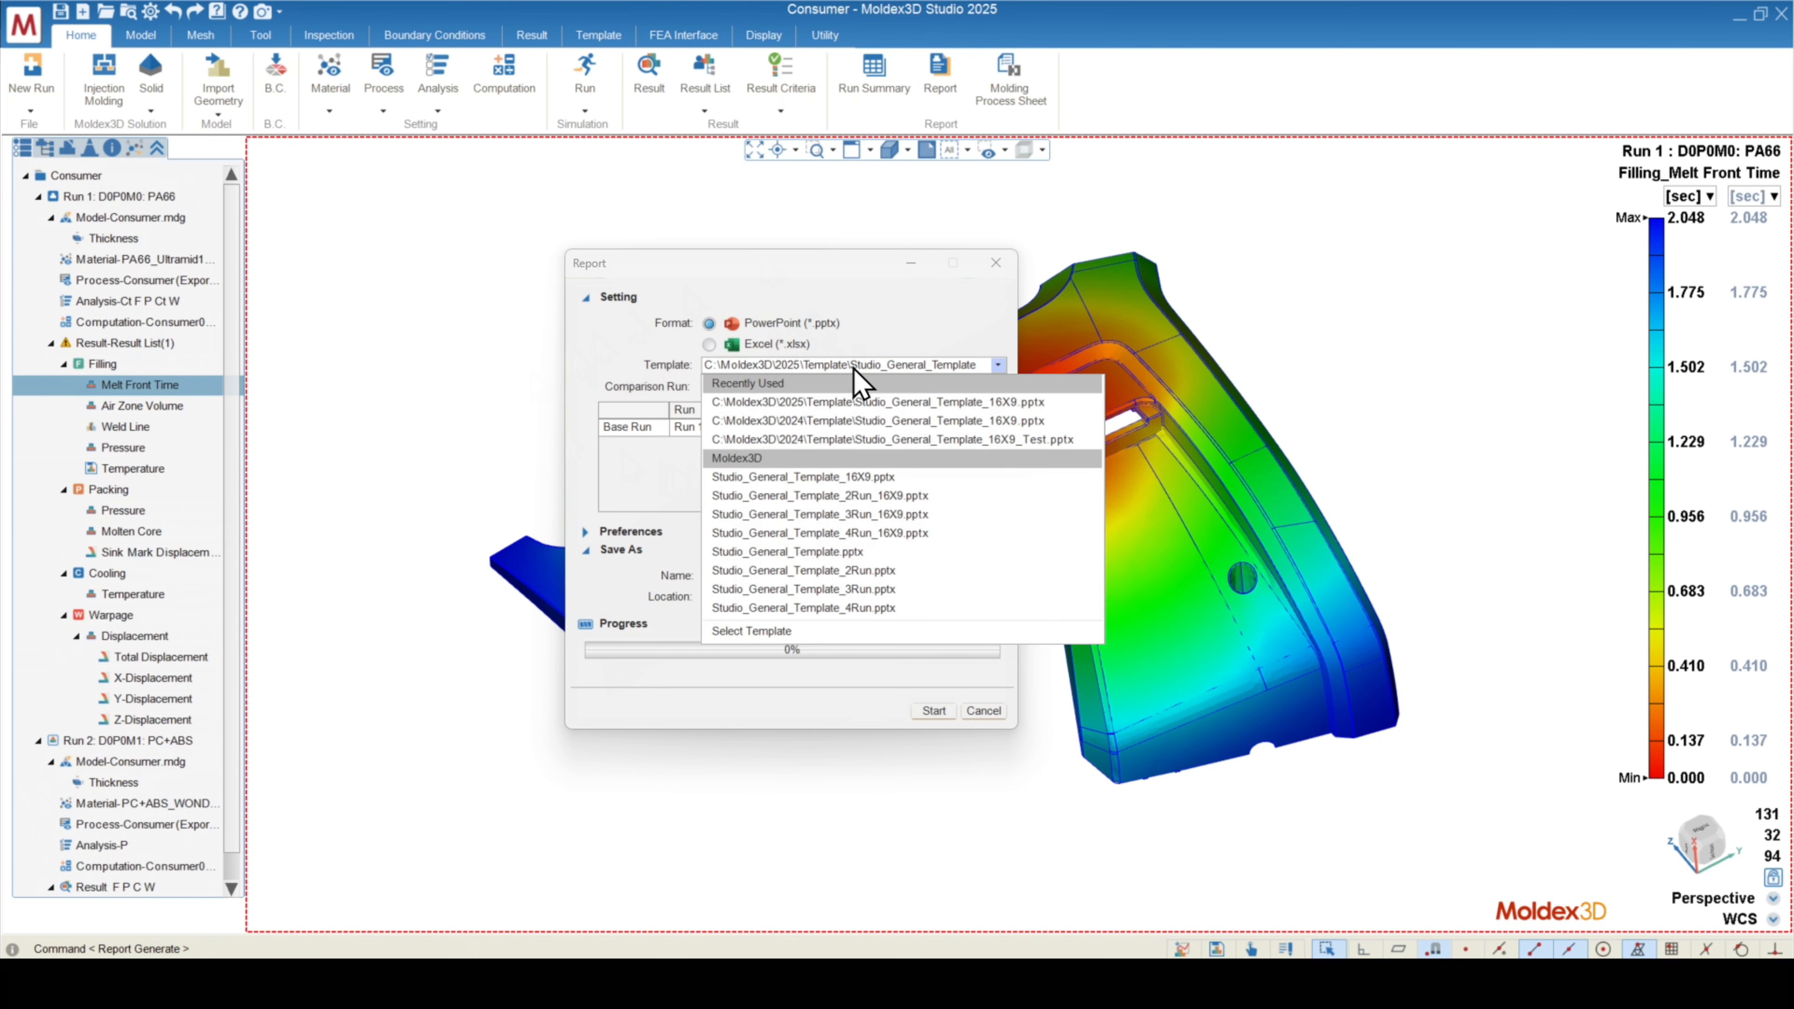
pyautogui.click(803, 477)
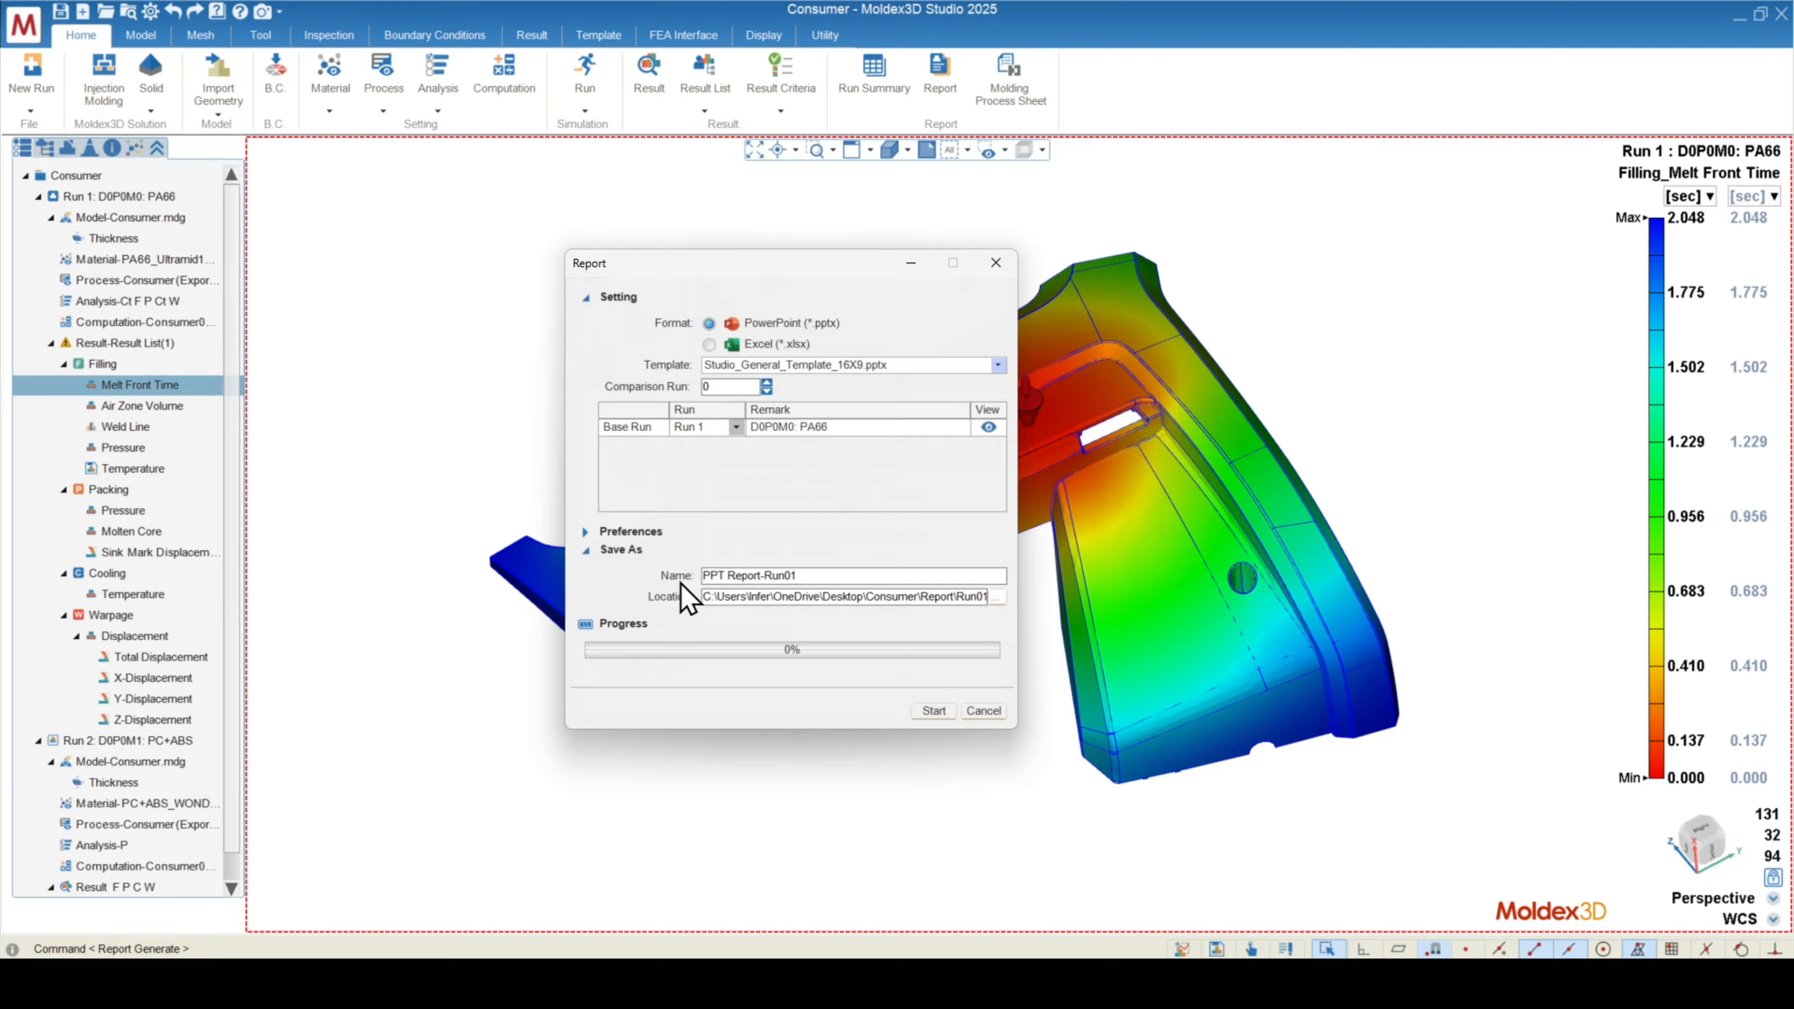
# Check the report's save name and location, and generate it as PPT Report-Run01
pyautogui.click(814, 574)
pyautogui.moveTo(813, 574); pyautogui.dragTo(651, 565)
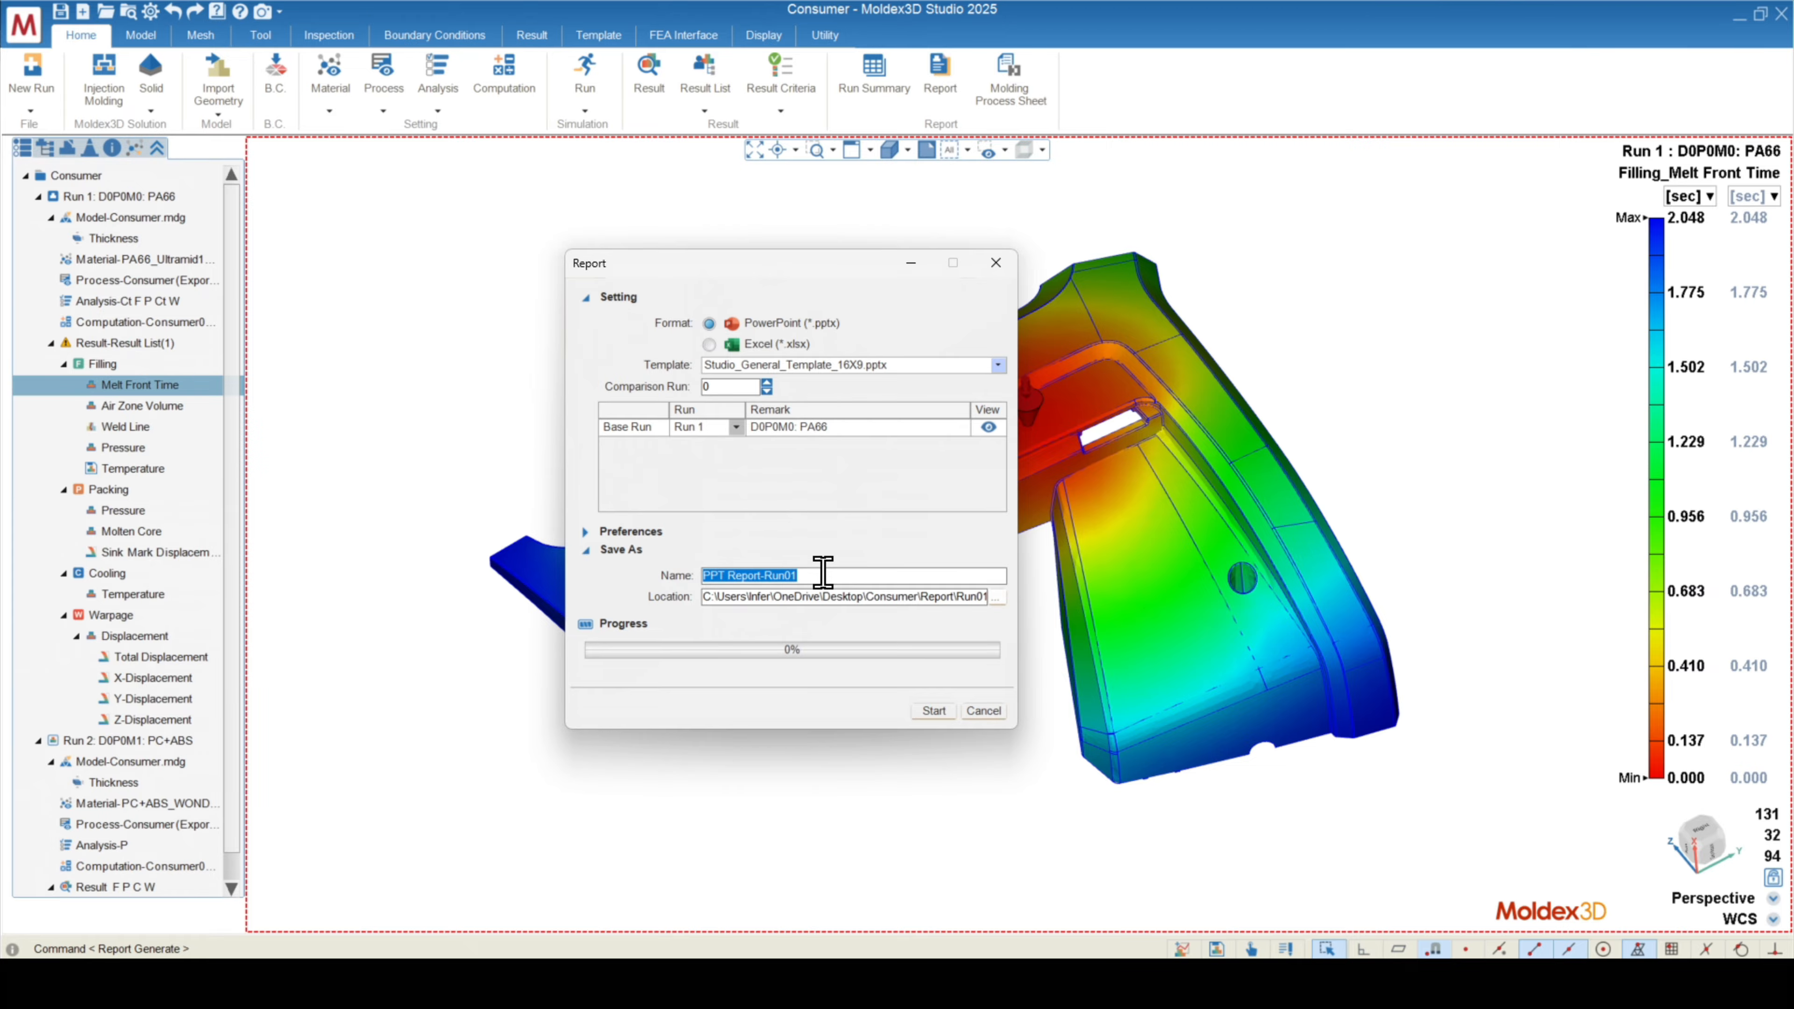
pyautogui.moveTo(871, 598); pyautogui.dragTo(989, 597)
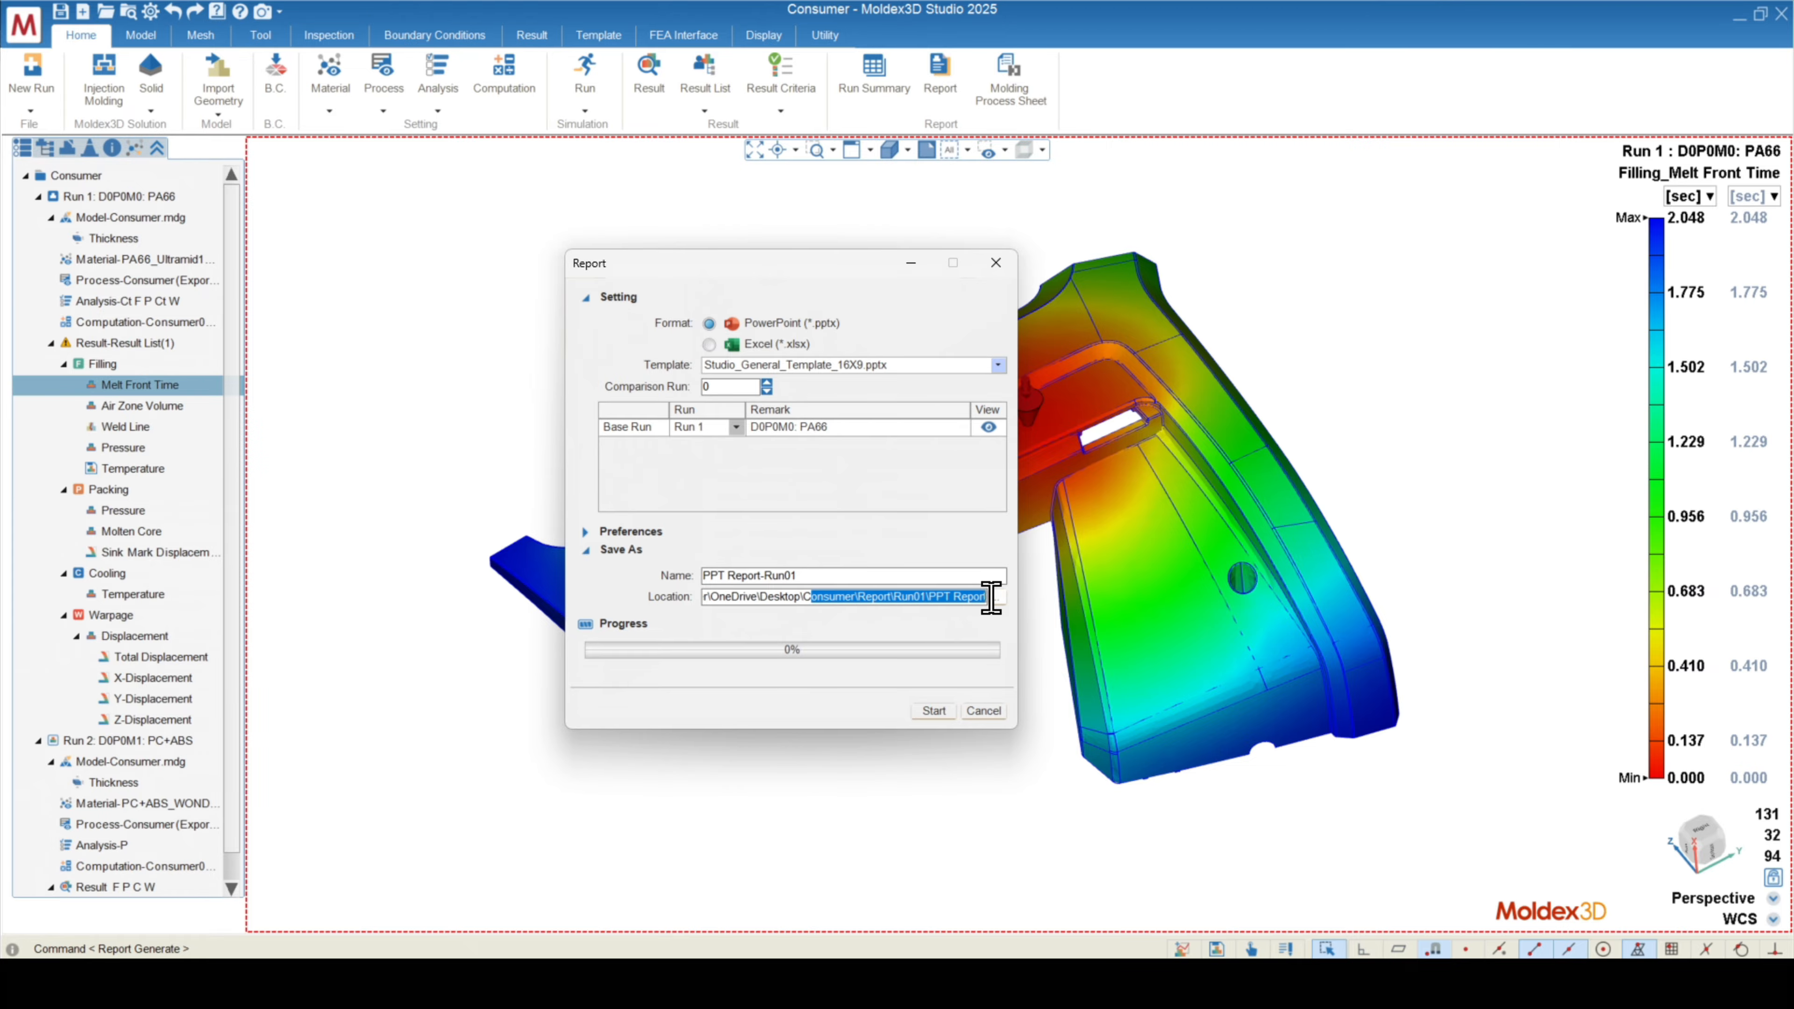
pyautogui.click(929, 598)
pyautogui.moveTo(859, 597); pyautogui.dragTo(940, 597)
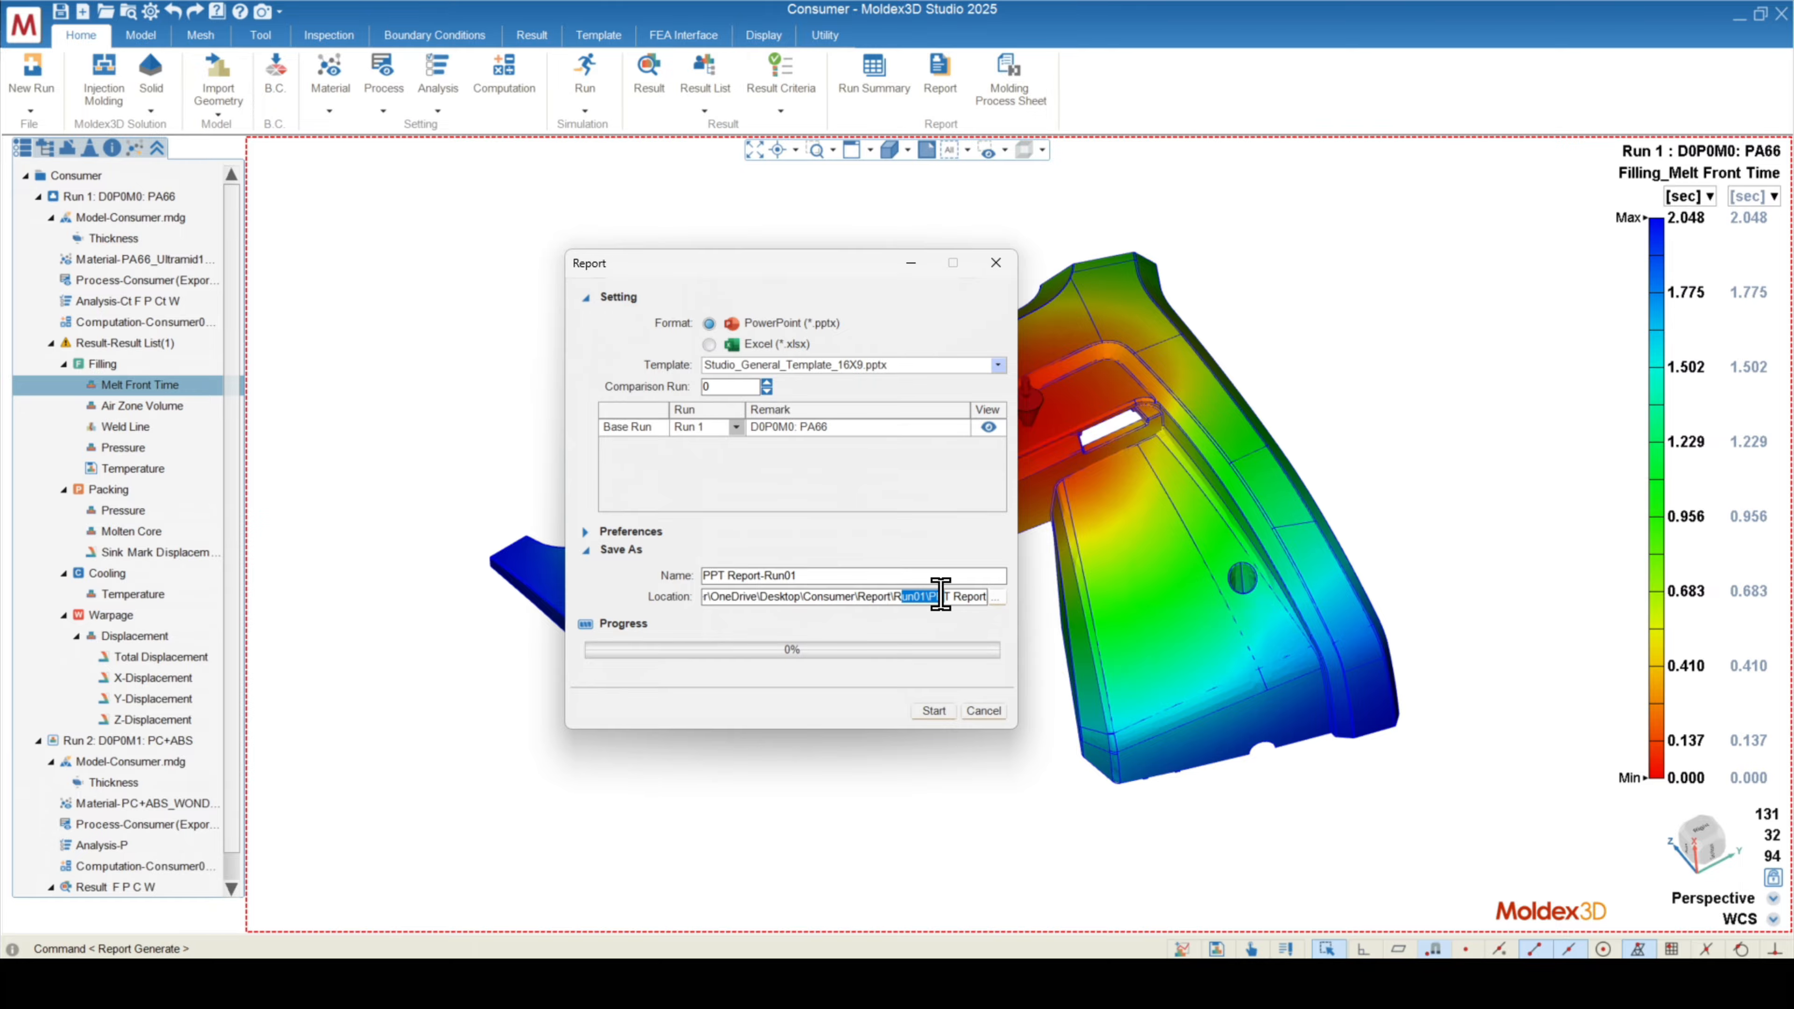
pyautogui.click(925, 710)
pyautogui.press('Return')
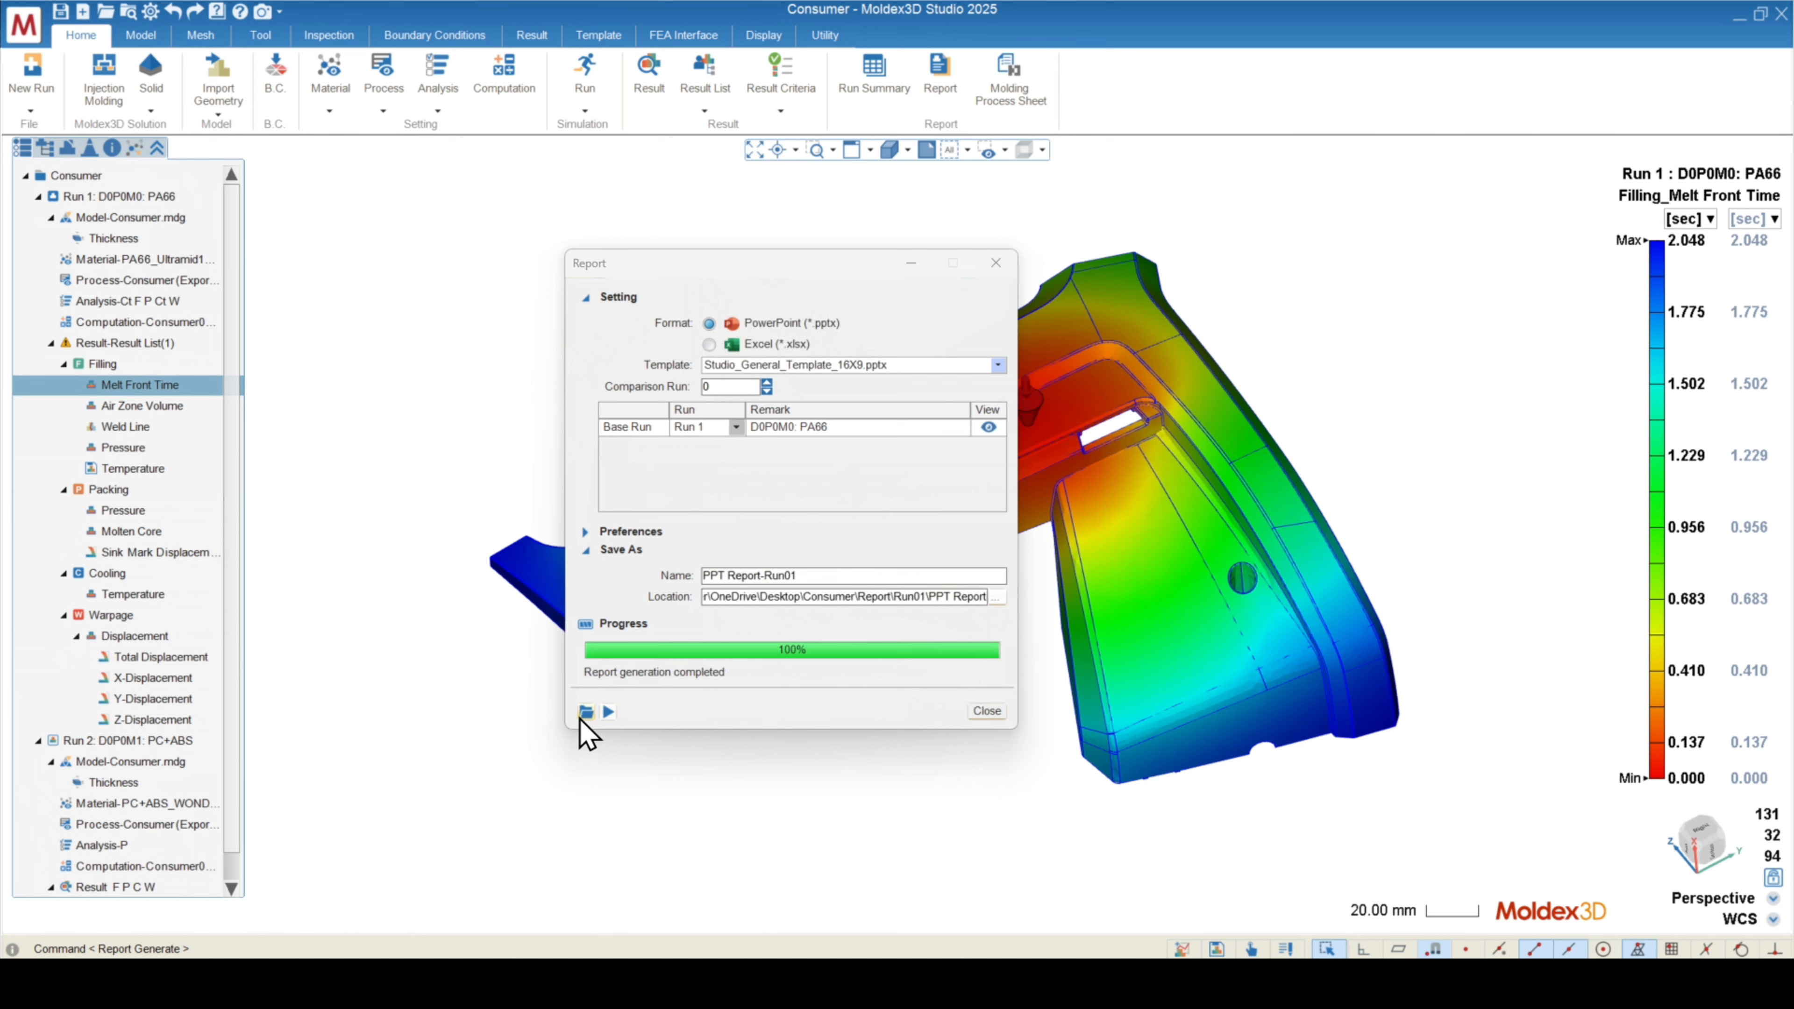
# Open the generated report in PowerPoint and read through its opening Summary slides, including Summary - Mesh
pyautogui.click(607, 712)
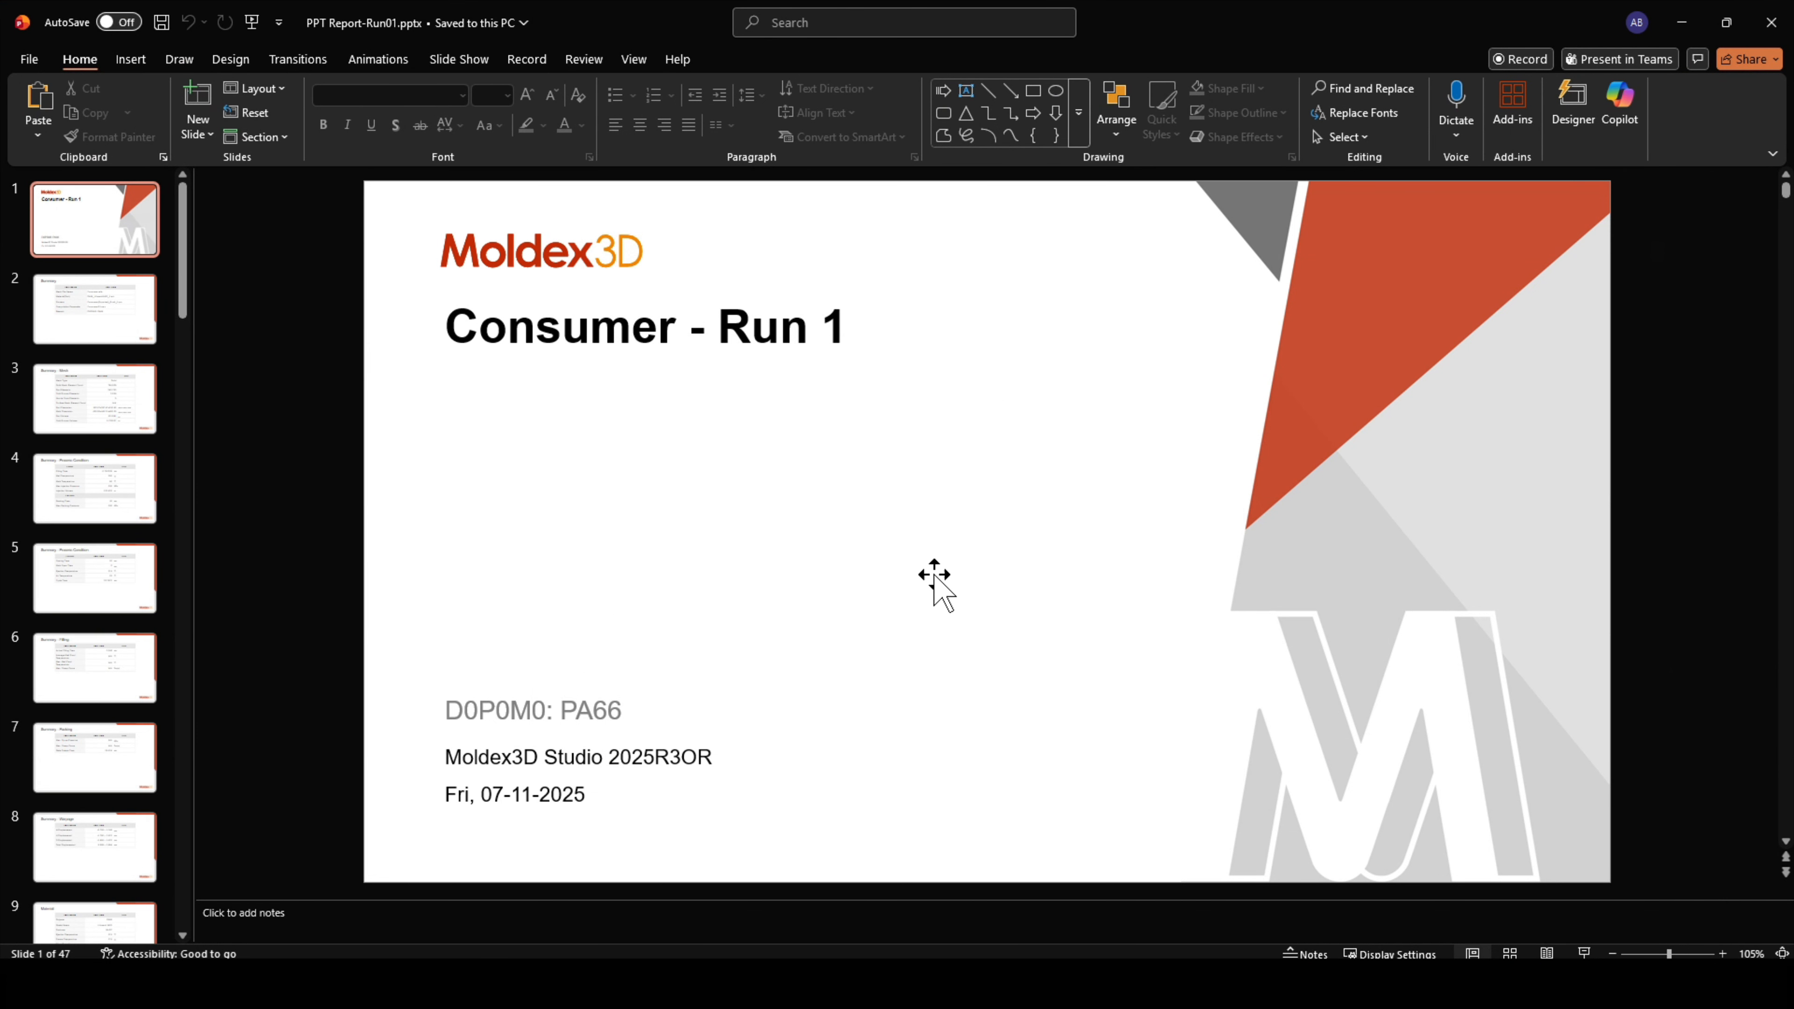
pyautogui.click(104, 322)
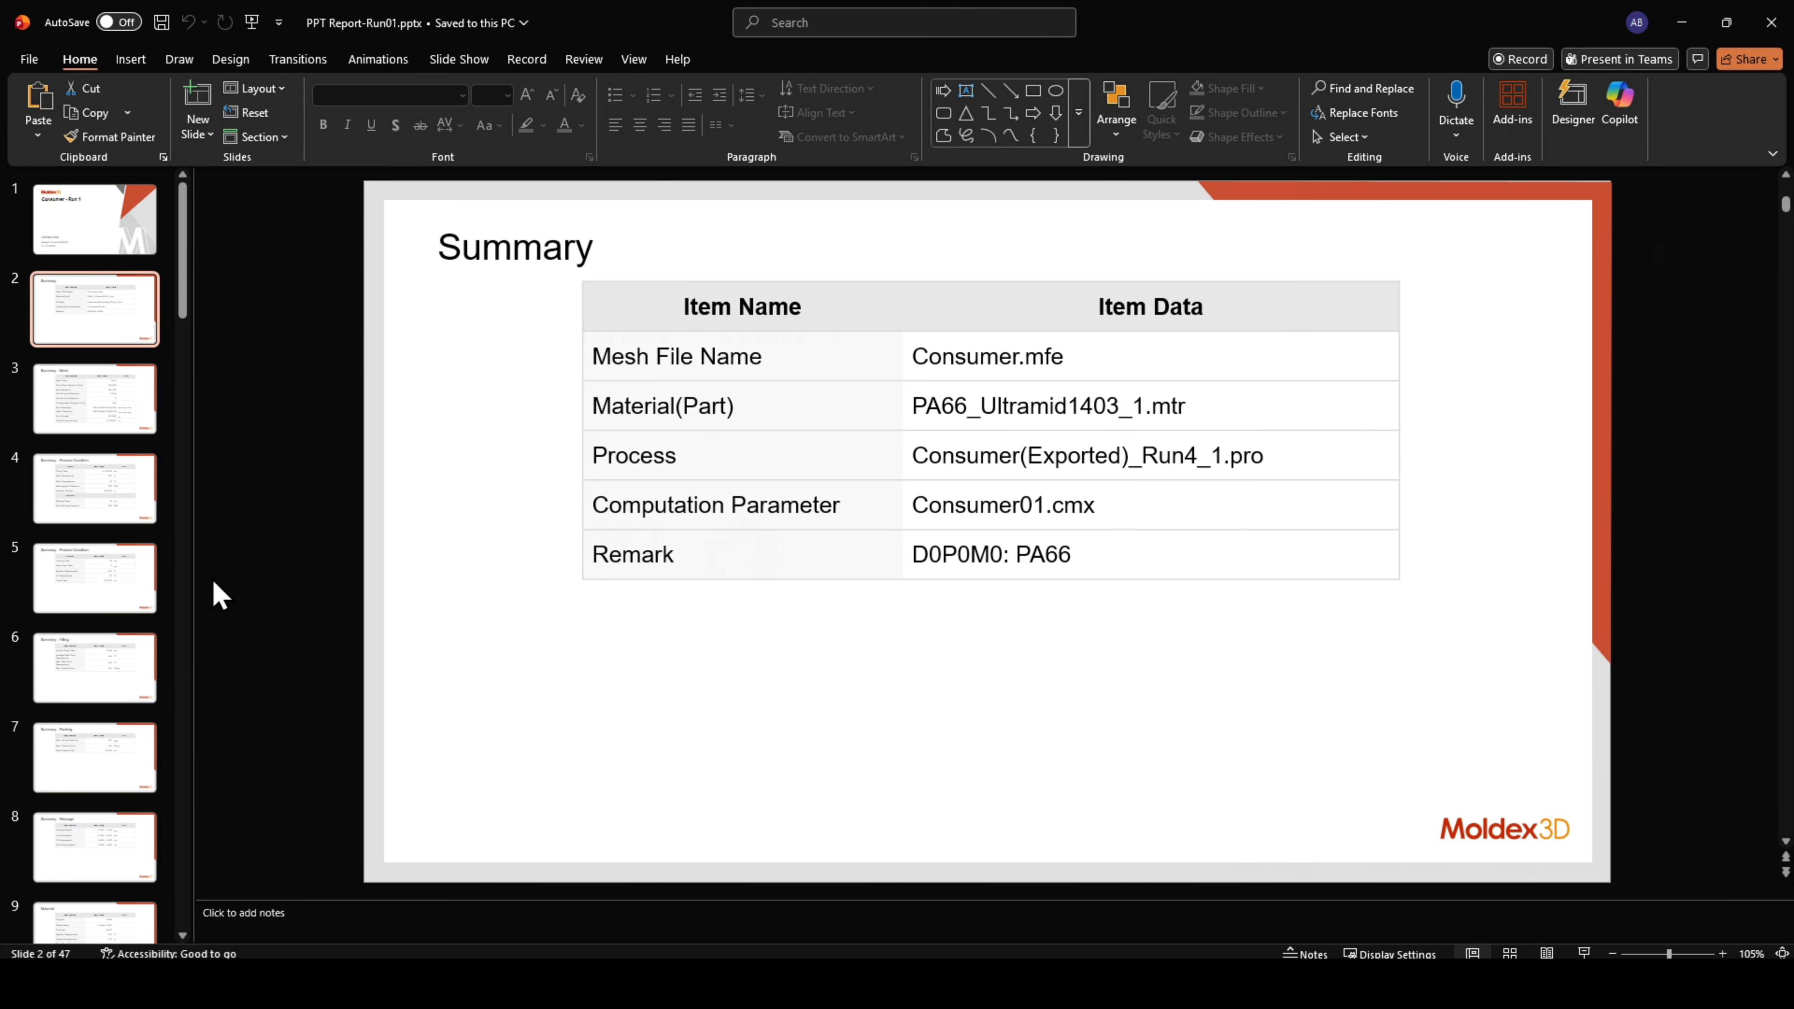
pyautogui.click(83, 407)
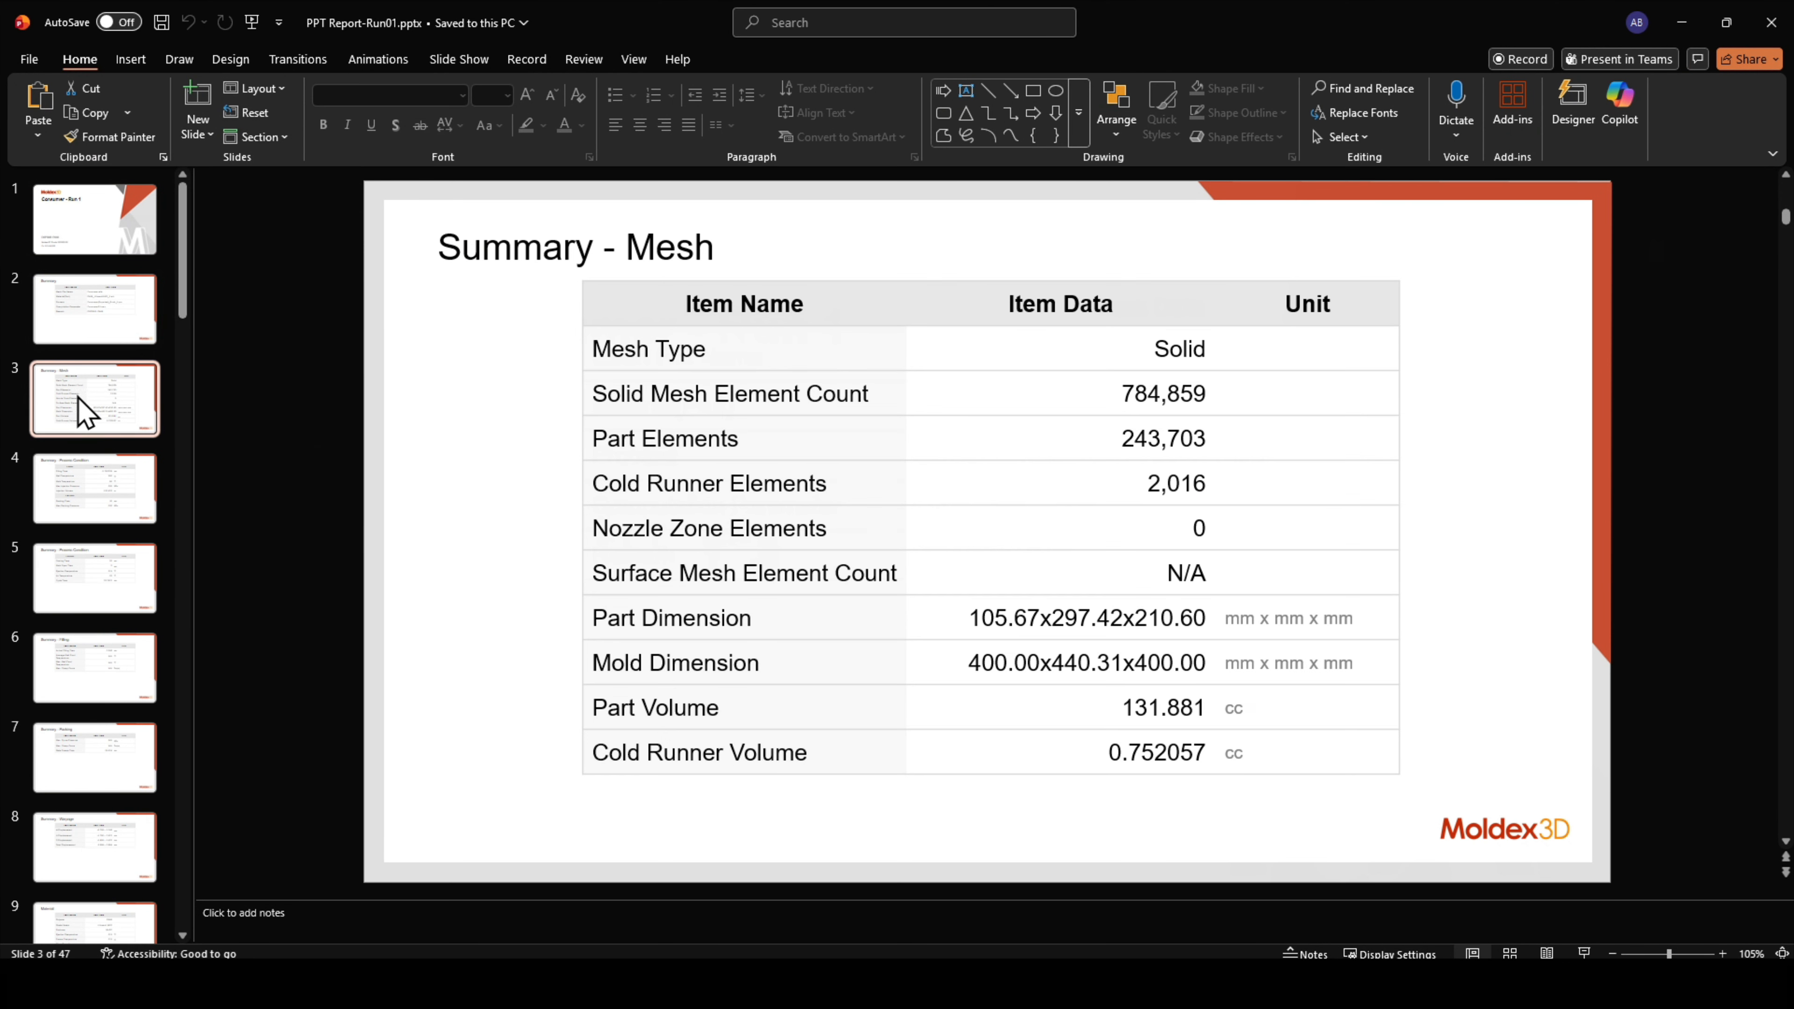
pyautogui.click(80, 489)
# Browse the report's Model, Material and Process slides, including Material - Revision Log and Process - Filling/Packing Settings, down to the filling results
pyautogui.scroll(-5, 99, 385)
pyautogui.click(99, 385)
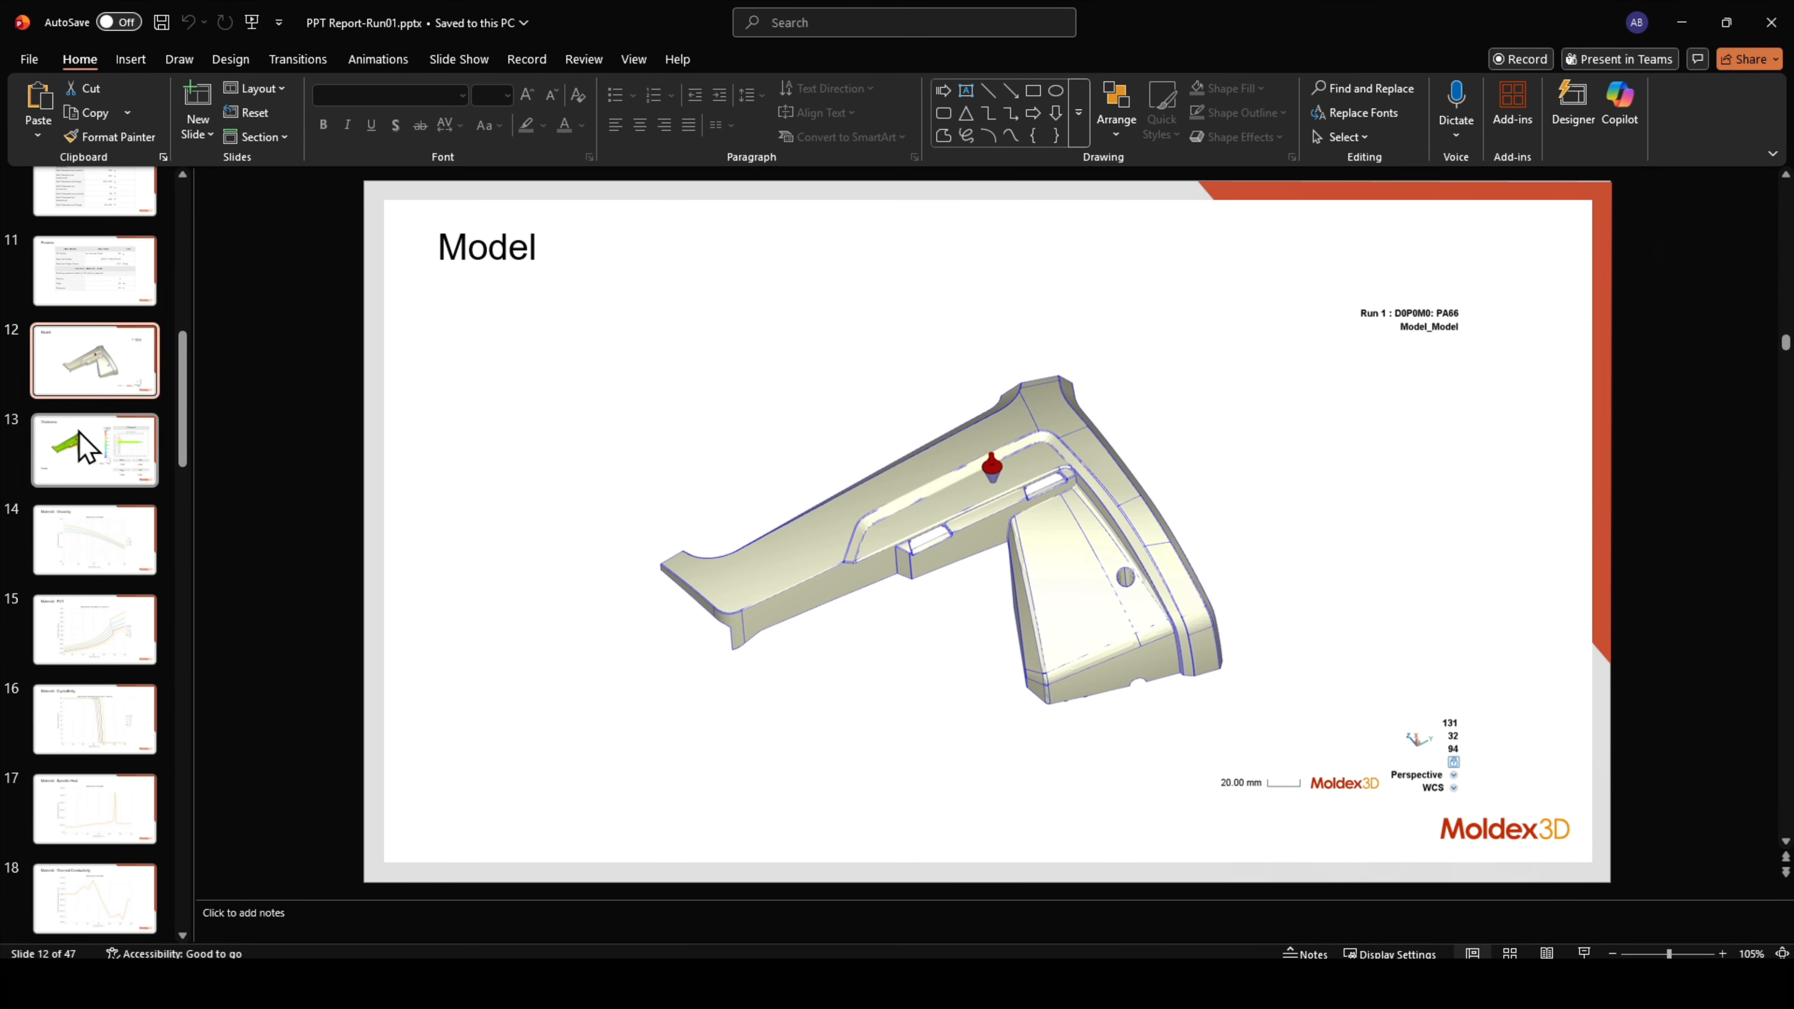
pyautogui.click(85, 445)
pyautogui.moveTo(181, 396); pyautogui.dragTo(181, 511)
pyautogui.click(94, 594)
pyautogui.scroll(-4, 93, 516)
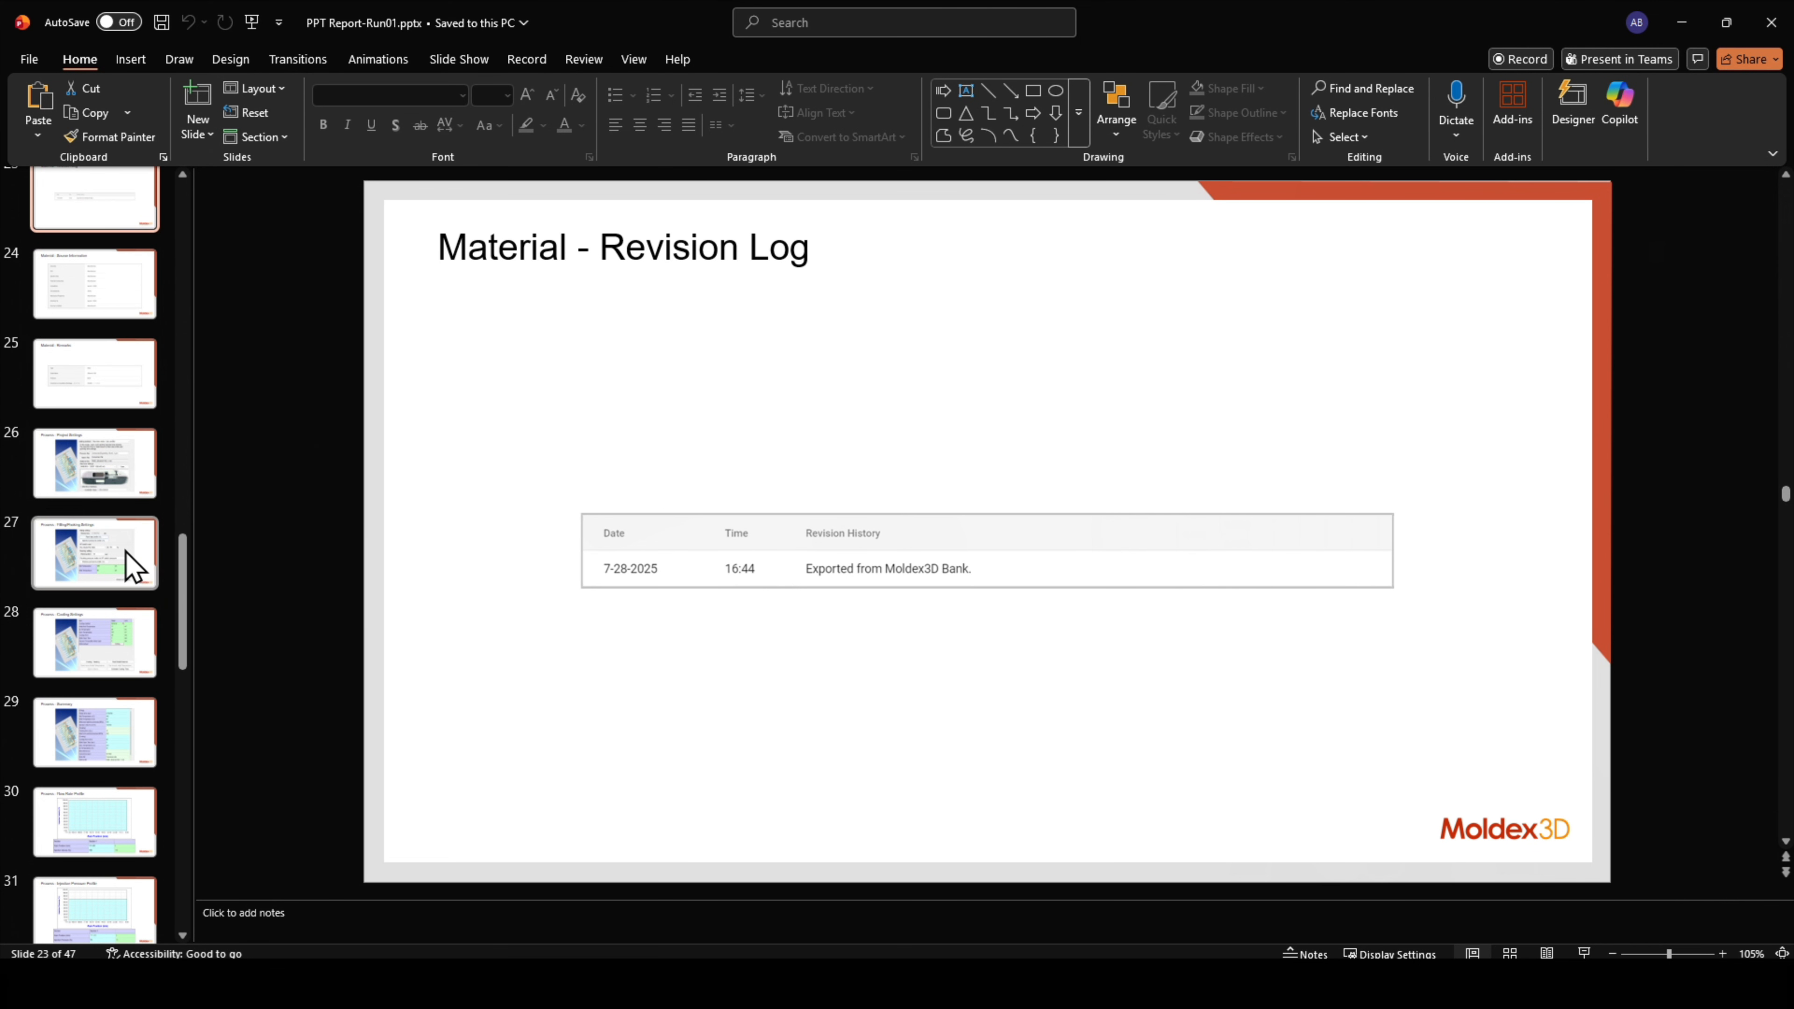
pyautogui.click(127, 562)
pyautogui.scroll(-8, 69, 480)
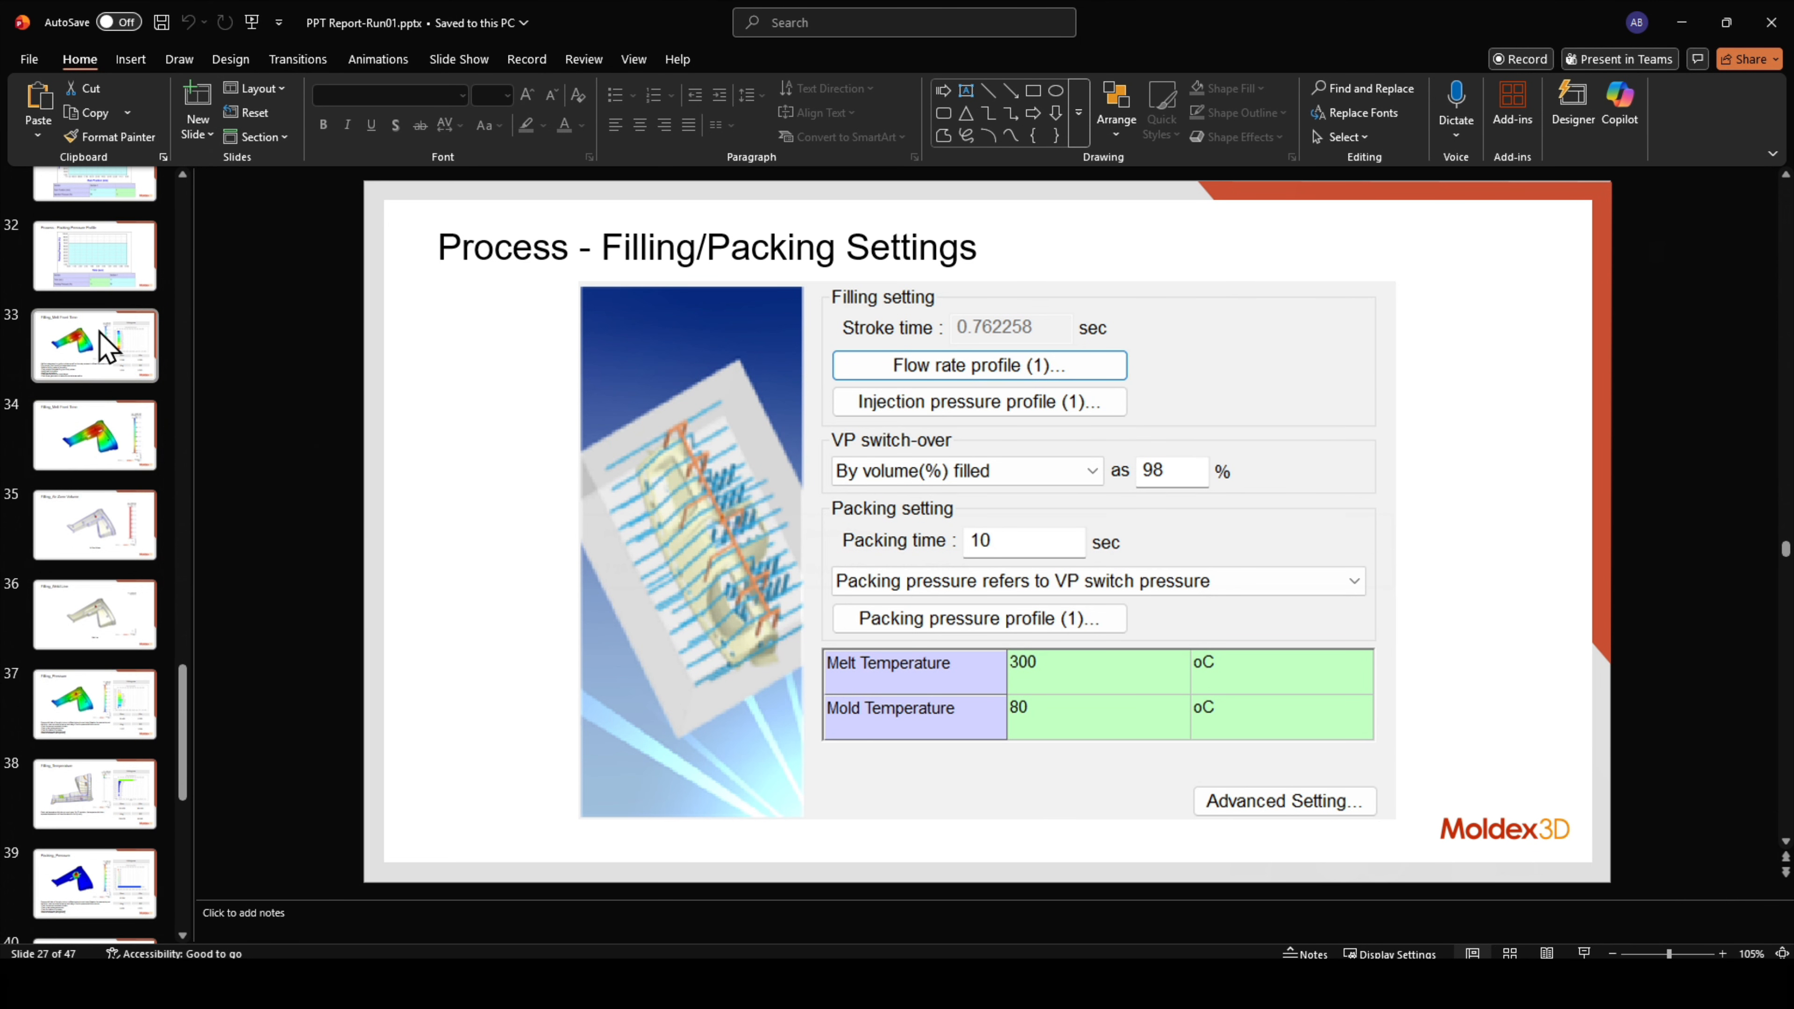